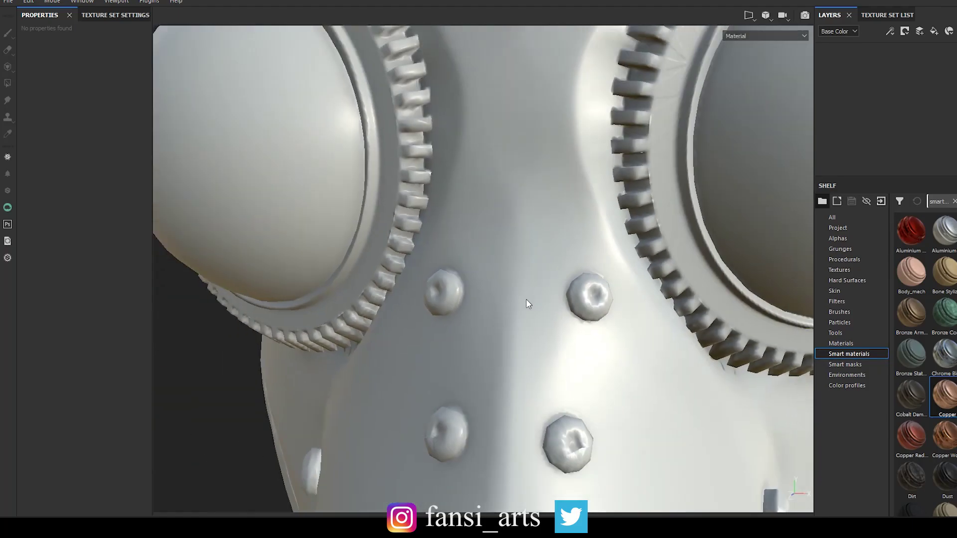
Drop the Steampunk Iron smart material onto the gas mask and inspect its Finish Rough filter and base colour
alt+drag(528, 305, 548, 304)
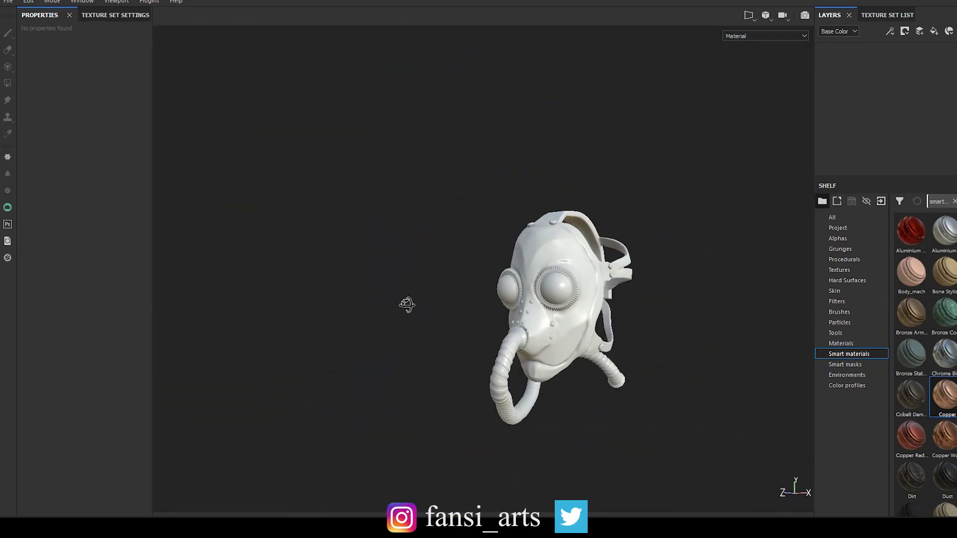
alt+drag(406, 303, 434, 299)
drag(912, 232, 450, 271)
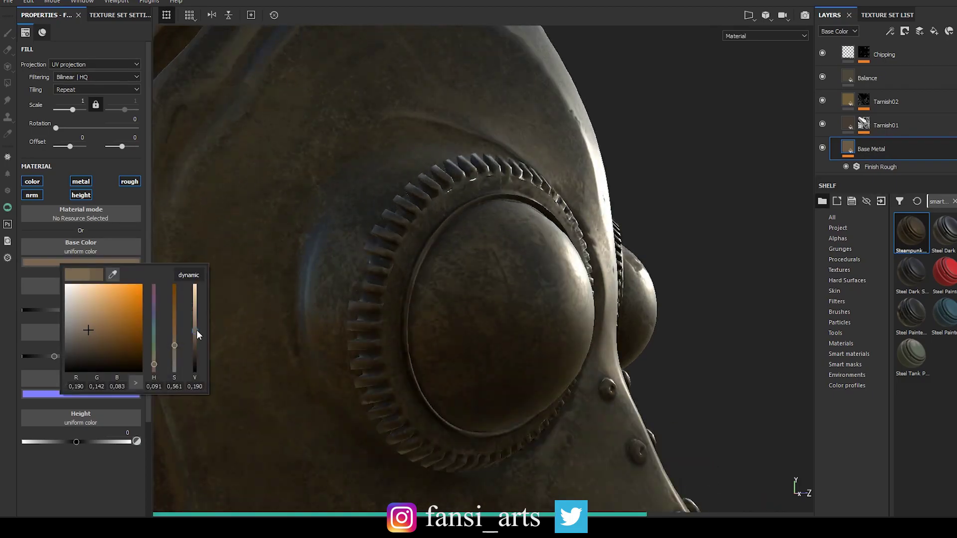
drag(197, 330, 195, 314)
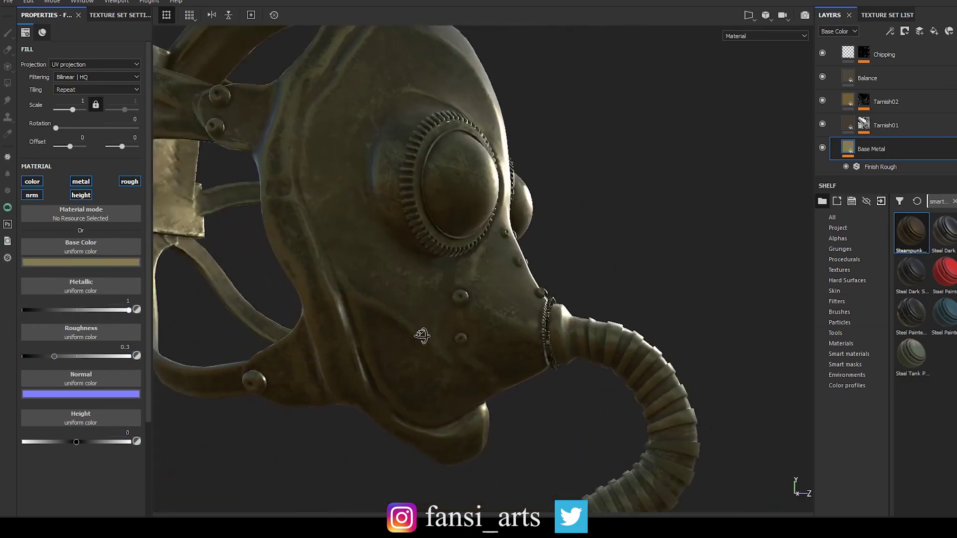
click(896, 165)
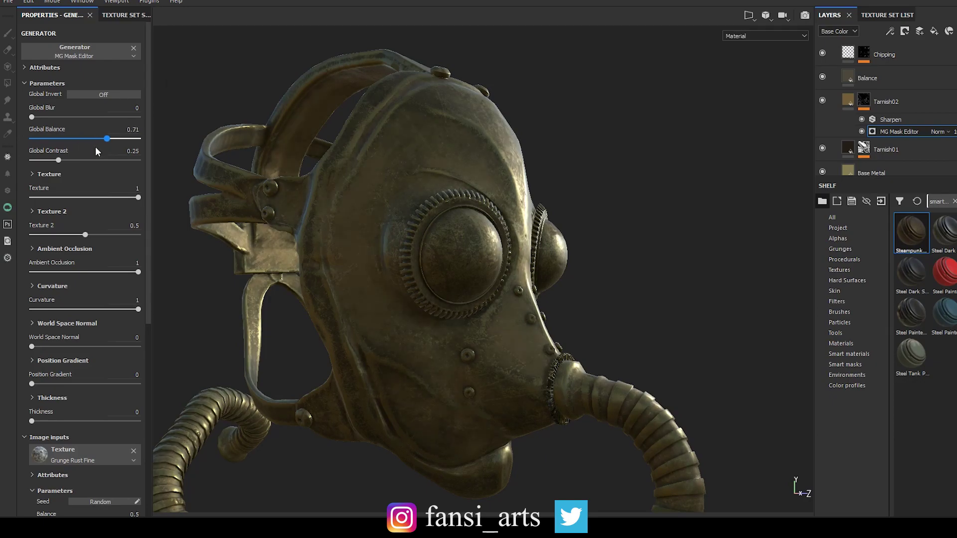
click(81, 262)
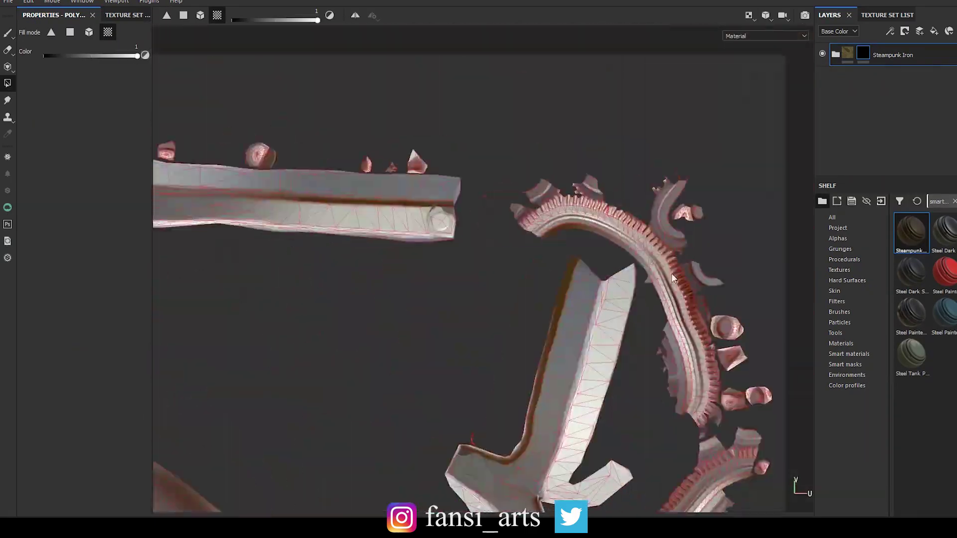
Frame the long bar and switch from Polygon Fill to the paint brush for mask painting
mouse_move(672, 274)
alt+mouse_down()
mouse_move(683, 410)
mouse_move(627, 351)
mouse_move(650, 357)
mouse_move(342, 286)
mouse_move(473, 386)
mouse_move(522, 314)
mouse_move(661, 385)
mouse_move(392, 270)
mouse_move(567, 304)
mouse_move(591, 225)
mouse_move(402, 252)
mouse_move(183, 304)
mouse_move(349, 279)
mouse_move(448, 250)
mouse_move(522, 282)
mouse_move(459, 337)
mouse_move(295, 271)
mouse_move(567, 332)
mouse_move(499, 249)
mouse_move(616, 157)
mouse_move(461, 141)
mouse_move(443, 269)
mouse_move(498, 250)
alt+mouse_up()
key(4)
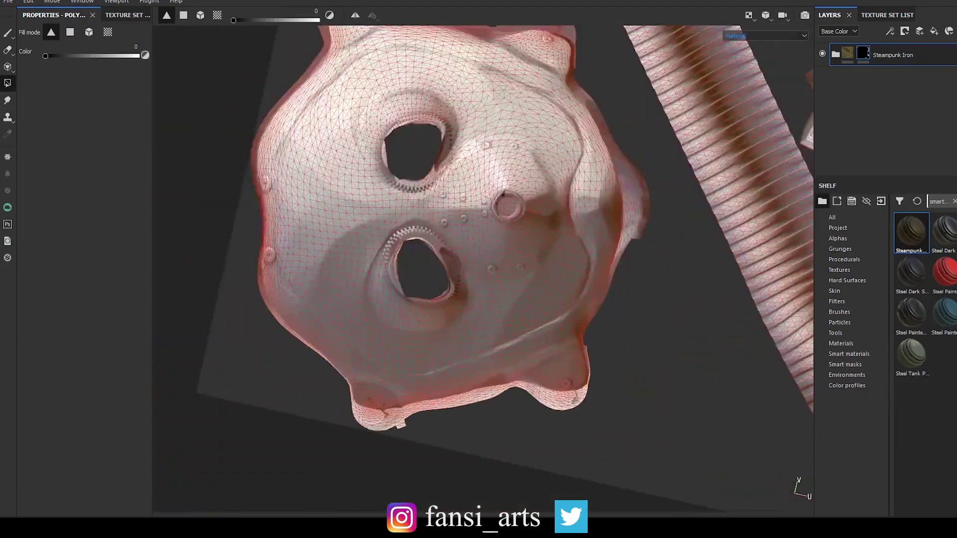
key(1)
scroll(418, 391, up, 2)
scroll(384, 398, up, 3)
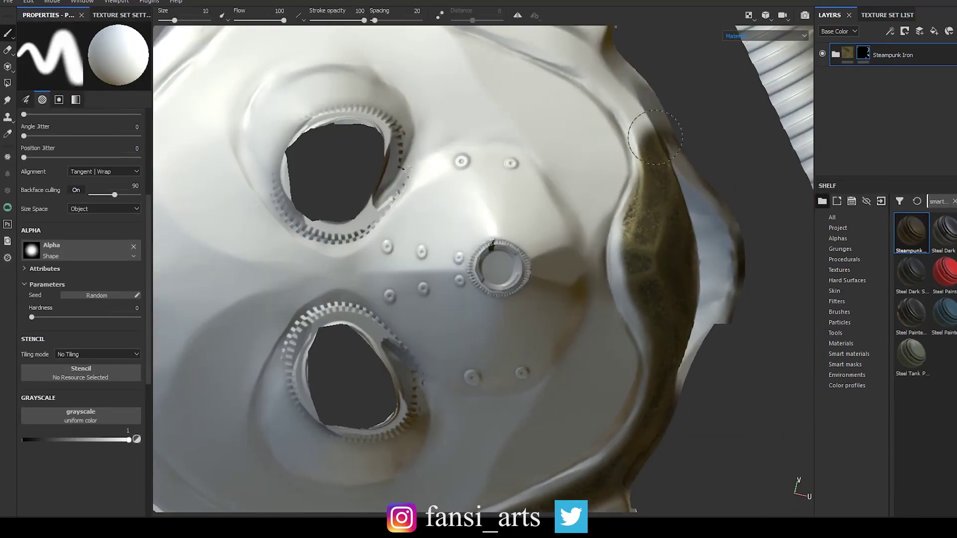
Paint iron along the mask's top edge and lower rim with the brush at about 6.55
mouse_move(654, 138)
alt+mouse_down()
mouse_move(658, 199)
mouse_move(233, 78)
alt+mouse_up()
alt+drag(232, 180, 449, 349)
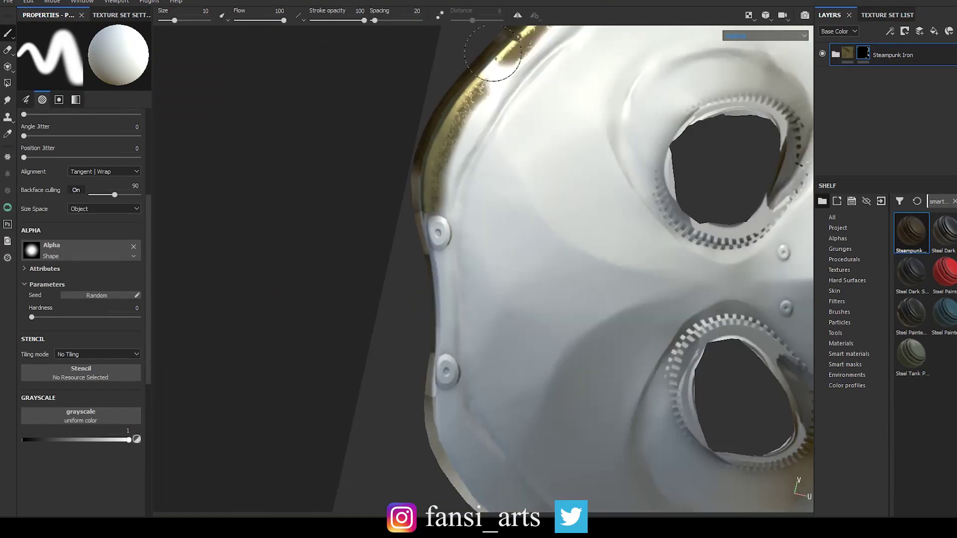
right_click(458, 394)
scroll(449, 299, up, 5)
right_click(464, 294)
drag(464, 294, 452, 295)
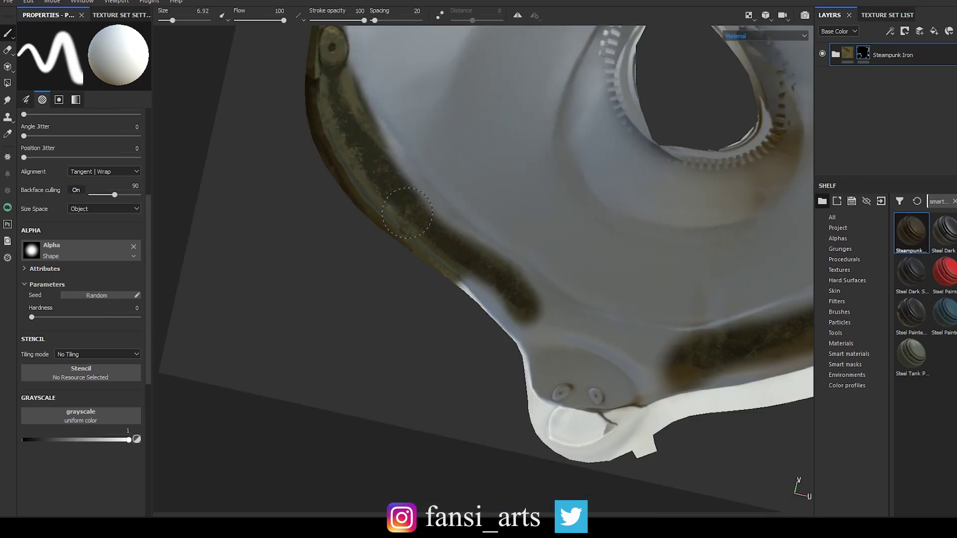
drag(663, 349, 578, 329)
alt+drag(454, 273, 503, 391)
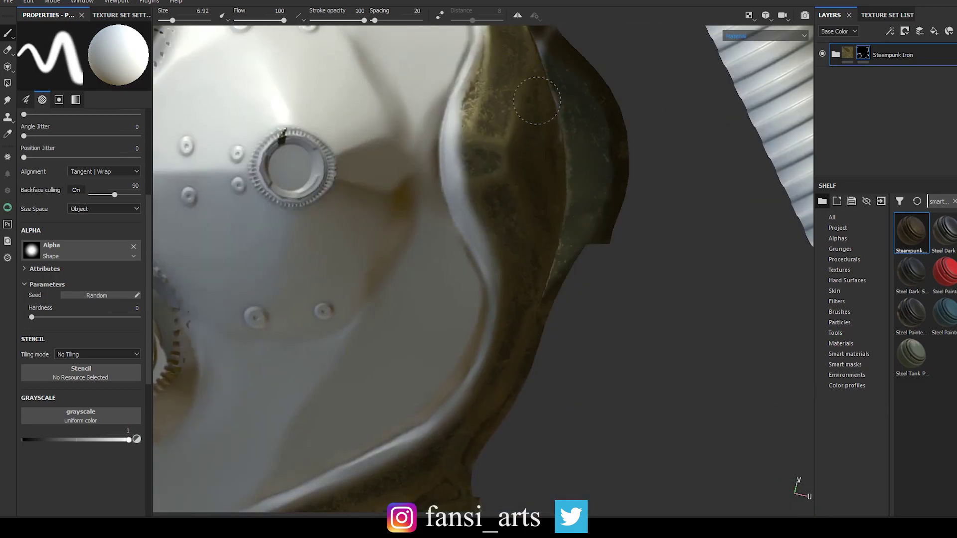
Check the 2D UV layout, then return to the 3D-only viewport
key(F3)
click(750, 15)
click(762, 43)
scroll(478, 250, up, 5)
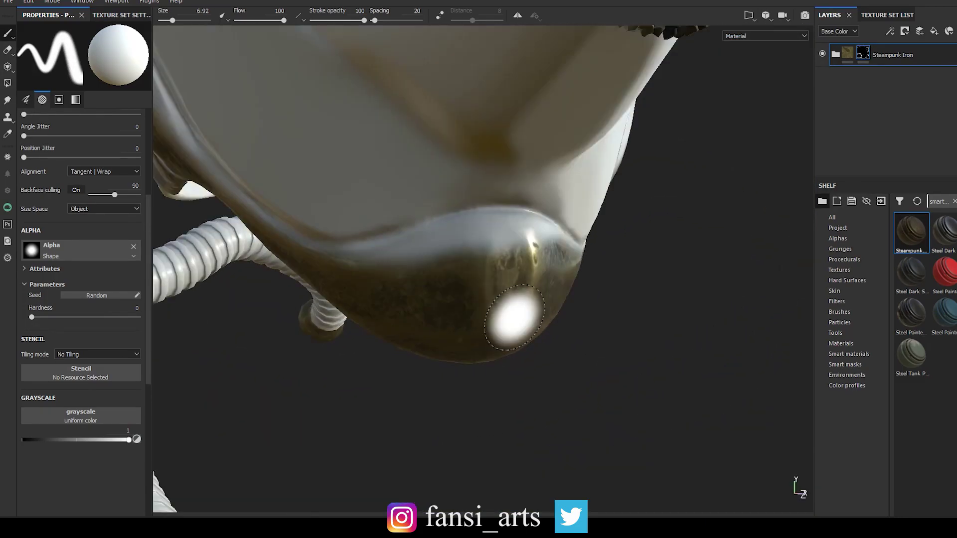
Set the brush alpha to Brush Paint Circular Irregular at size 3.68
click(838, 238)
scroll(927, 349, down, 3)
click(80, 249)
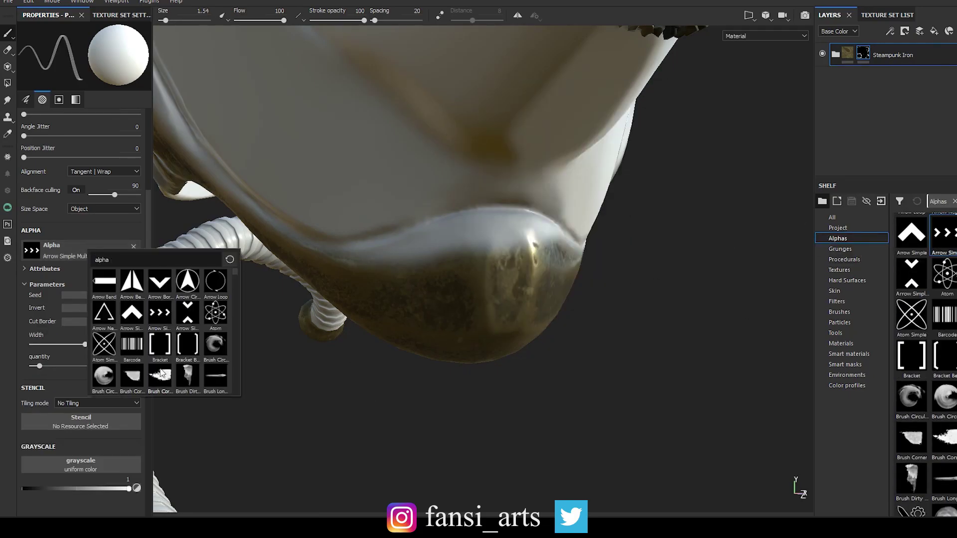
click(132, 346)
click(79, 249)
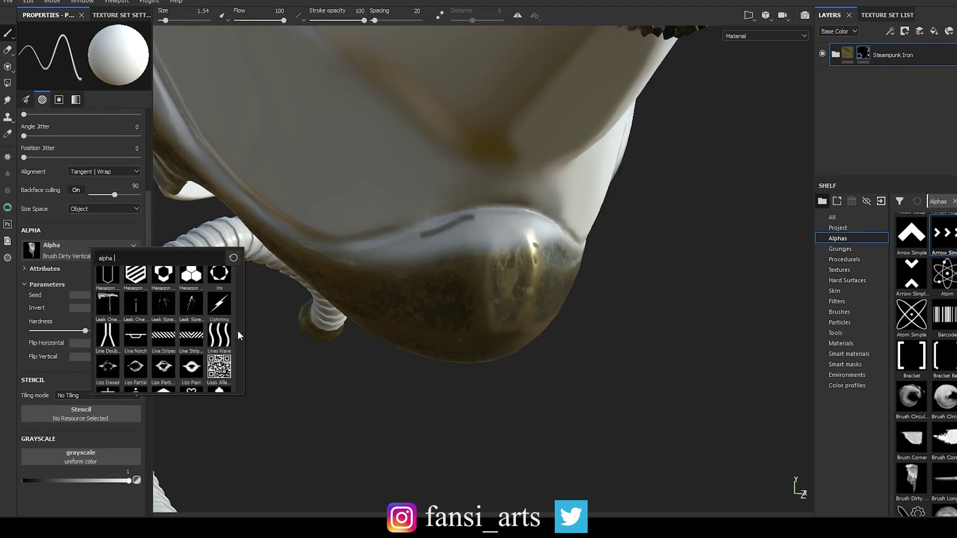
click(79, 249)
click(132, 381)
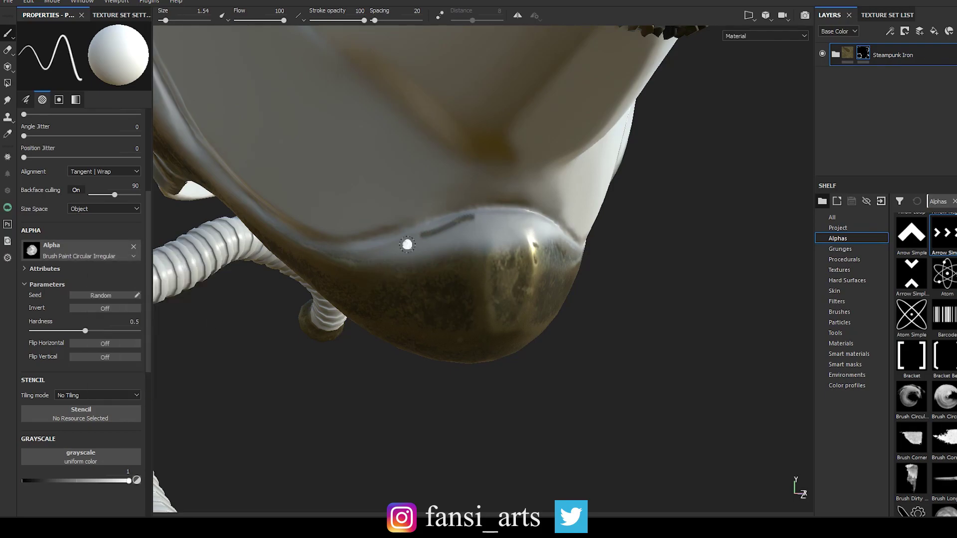
ctrl+right_drag(380, 242, 413, 239)
Cover the brackets, gear ring, hose ends and underside rim with iron from many angles
mouse_move(428, 240)
alt+mouse_down()
mouse_move(469, 324)
mouse_move(360, 174)
mouse_move(391, 294)
alt+mouse_up()
mouse_move(299, 86)
alt+mouse_down()
mouse_move(335, 205)
mouse_move(442, 278)
mouse_move(371, 133)
alt+mouse_up()
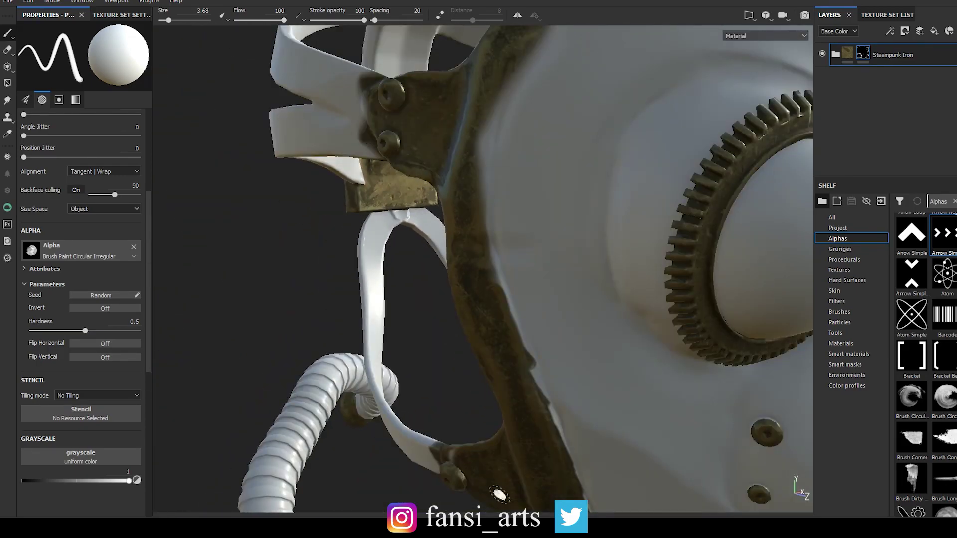
mouse_move(481, 165)
alt+mouse_down()
mouse_move(459, 99)
mouse_move(536, 188)
alt+mouse_up()
mouse_move(665, 94)
alt+mouse_down()
mouse_move(581, 196)
mouse_move(549, 219)
mouse_move(403, 213)
alt+mouse_up()
mouse_move(496, 290)
alt+mouse_down()
mouse_move(603, 334)
mouse_move(437, 332)
alt+mouse_up()
alt+drag(522, 58, 246, 317)
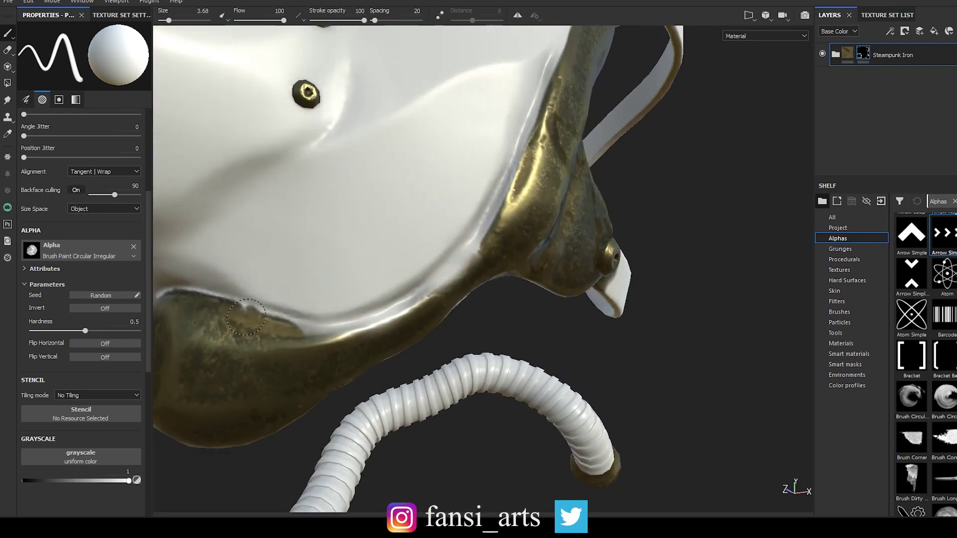
alt+drag(514, 197, 600, 335)
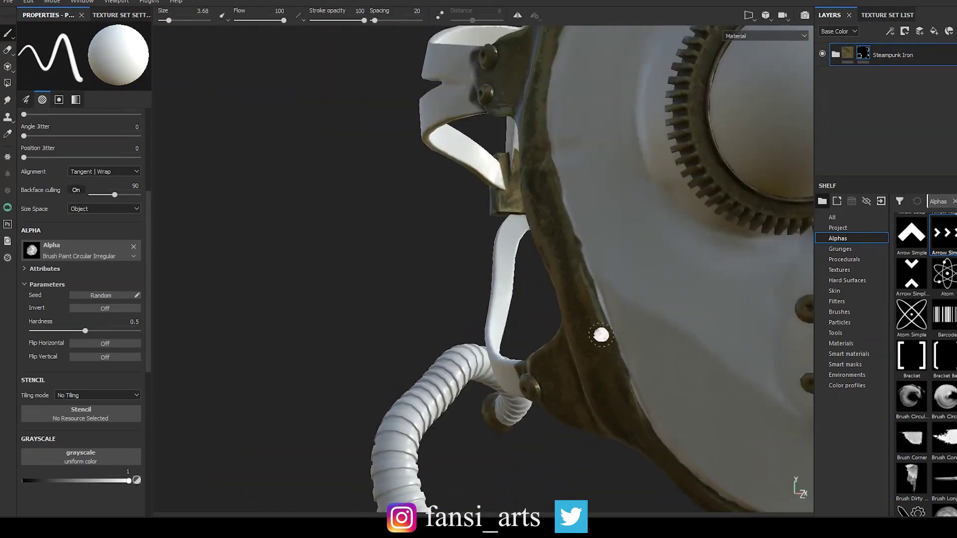
alt+drag(573, 229, 395, 316)
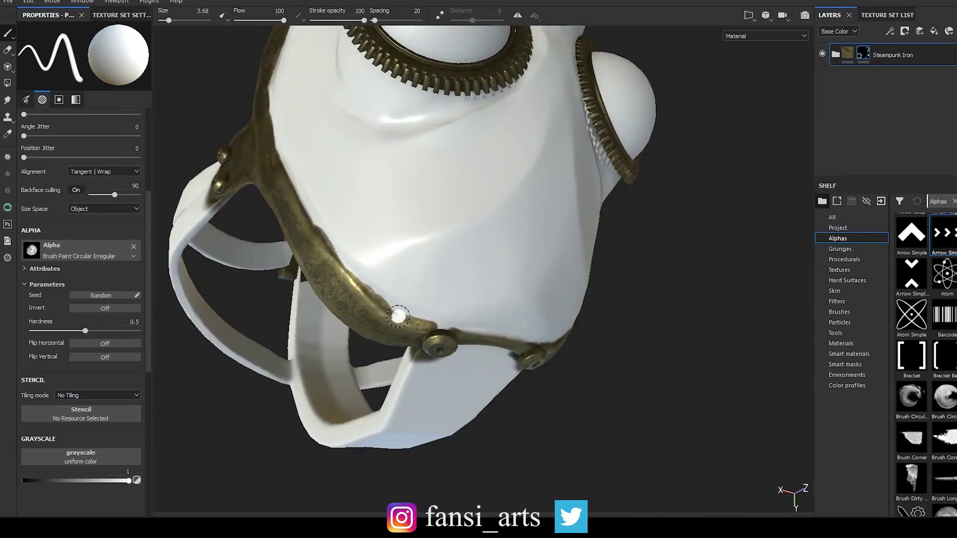
scroll(280, 129, up, 3)
scroll(280, 129, down, 3)
mouse_move(280, 129)
alt+mouse_down()
mouse_move(179, 70)
mouse_move(174, 144)
mouse_move(500, 432)
alt+mouse_up()
scroll(501, 432, up, 5)
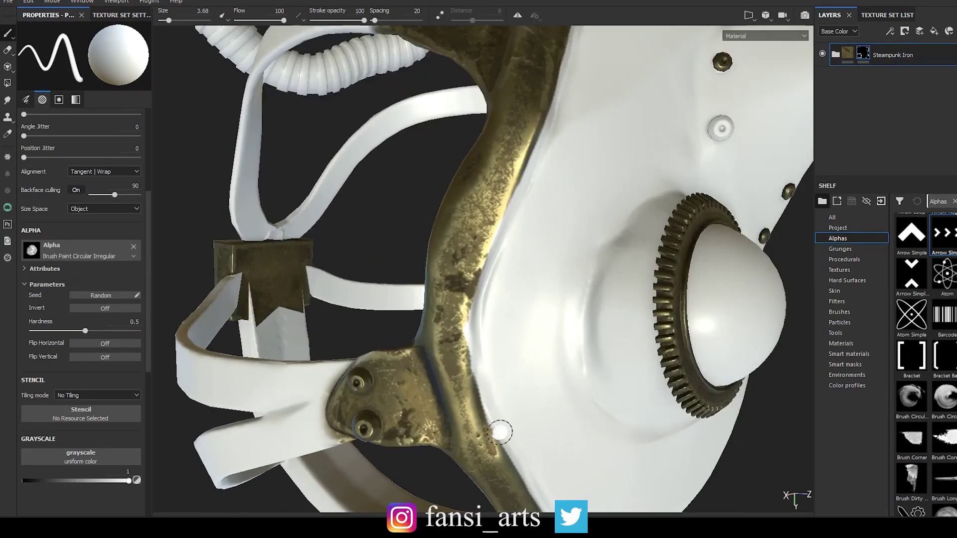
alt+drag(484, 270, 501, 359)
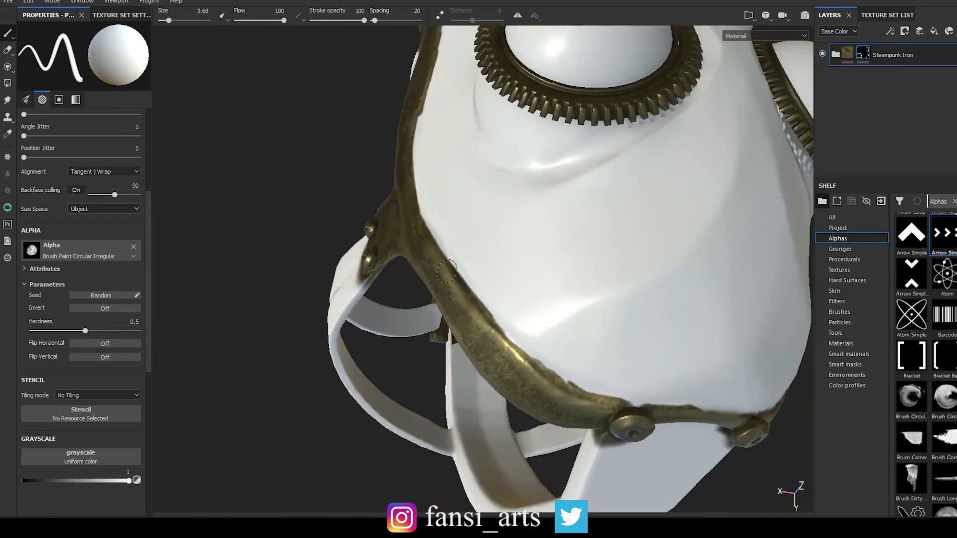
alt+drag(621, 411, 519, 259)
scroll(572, 310, down, 5)
scroll(573, 310, up, 4)
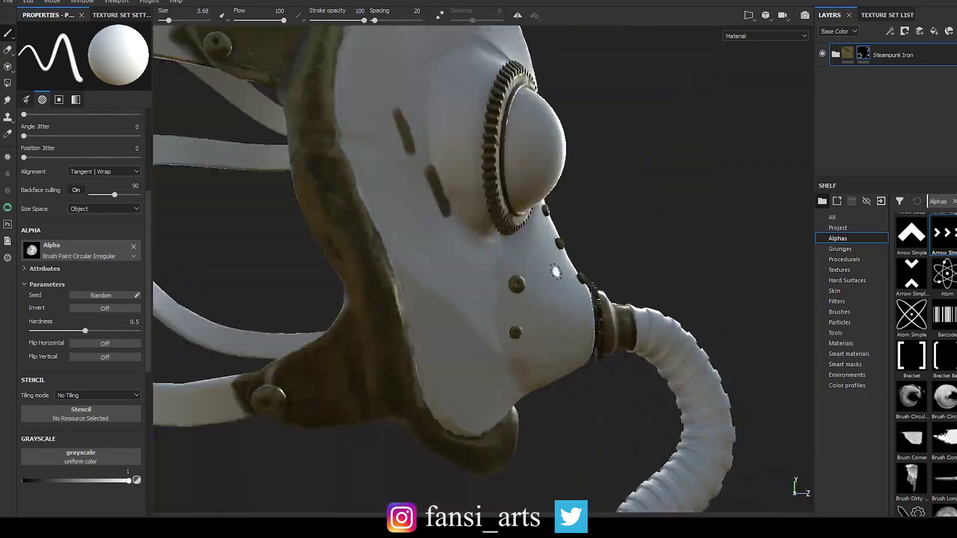
mouse_move(572, 310)
alt+mouse_down()
mouse_move(357, 245)
mouse_move(638, 476)
alt+mouse_up()
alt+drag(706, 441, 558, 204)
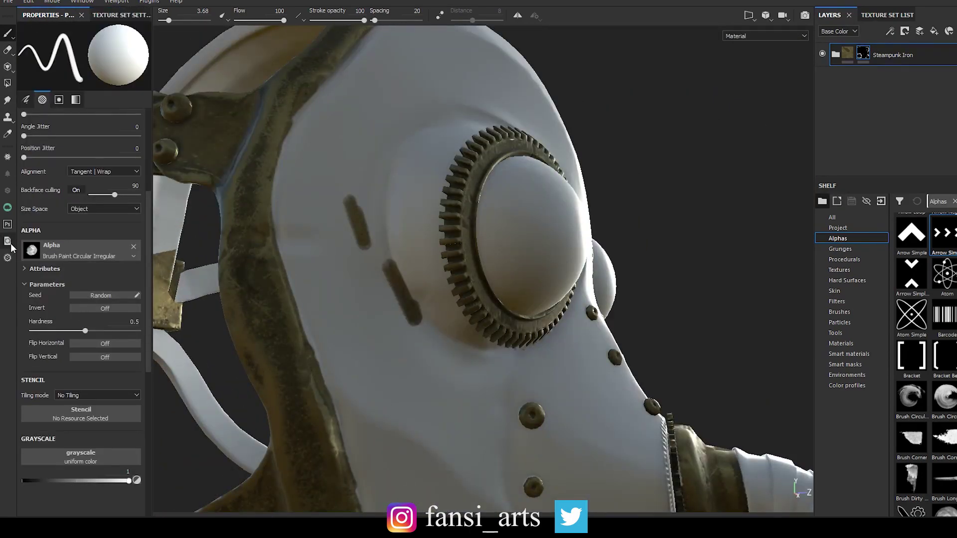
Use Polygon Fill with a white value on the diagonally framed rim
click(7, 83)
scroll(449, 269, down, 5)
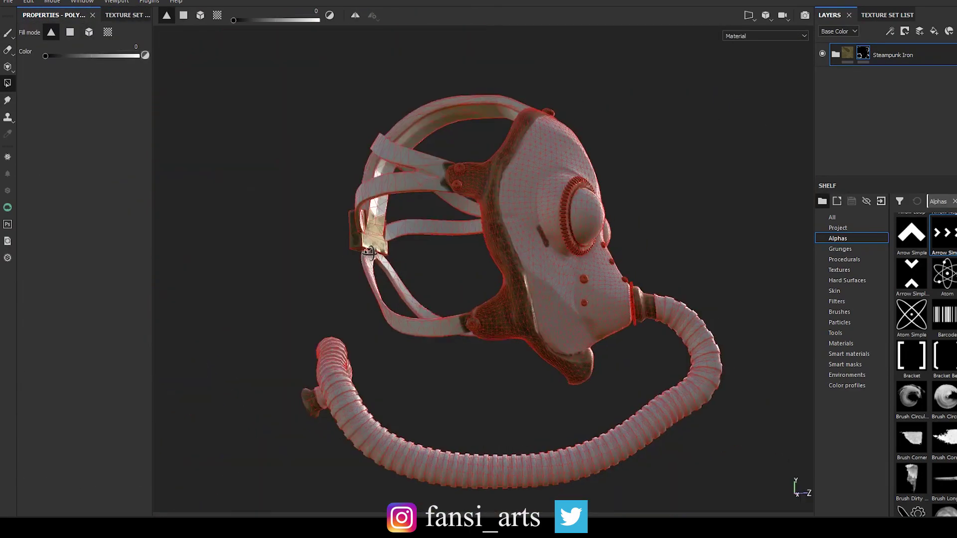
alt+drag(449, 269, 387, 223)
scroll(387, 222, up, 6)
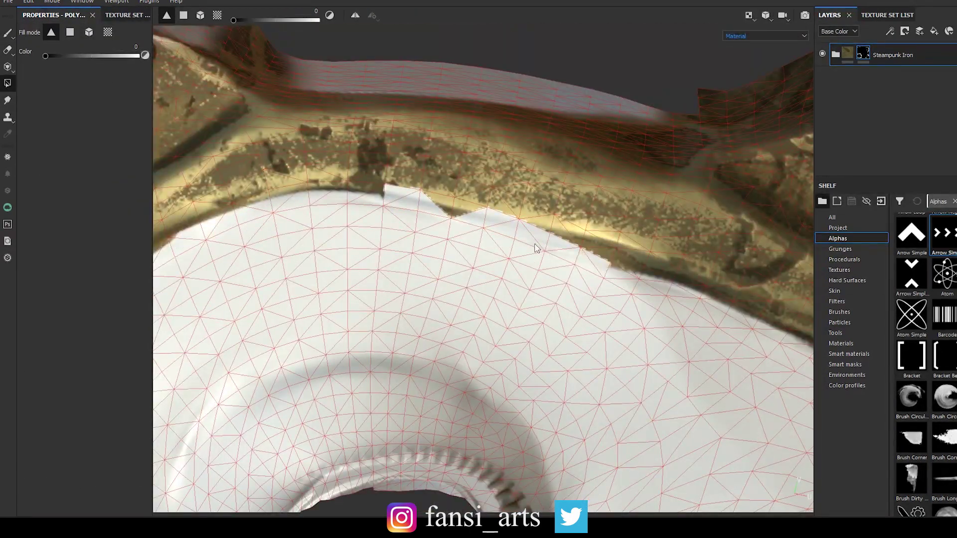
alt+drag(268, 206, 408, 214)
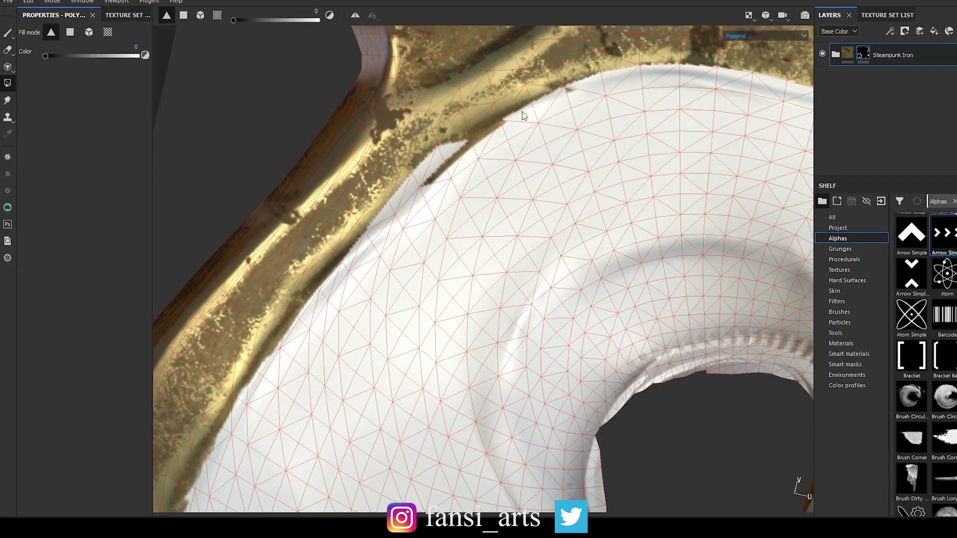
scroll(454, 158, up, 2)
key(x)
scroll(290, 369, up, 3)
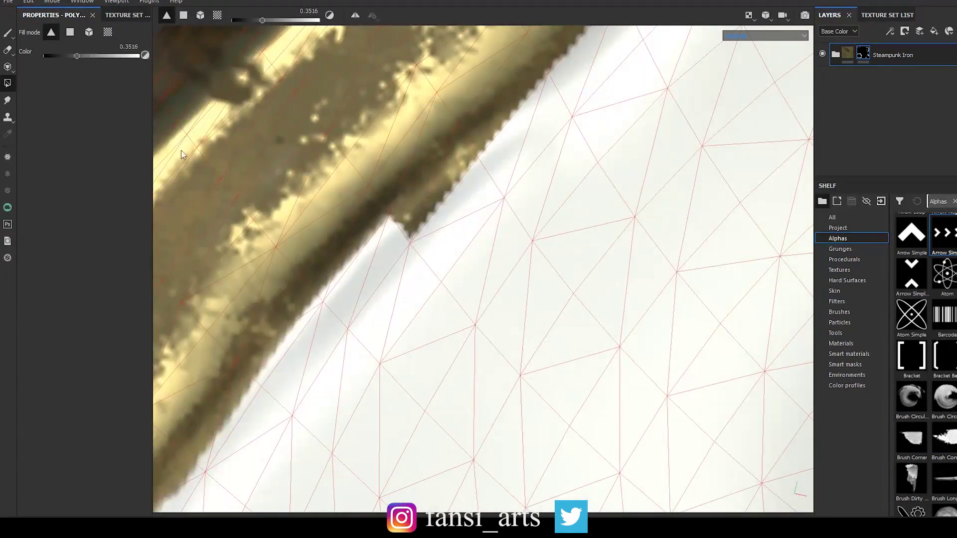
Go back to the paint brush and resize it at the bracket edge
key(1)
scroll(616, 86, down, 3)
scroll(452, 255, up, 3)
right_click(452, 255)
scroll(507, 181, down, 2)
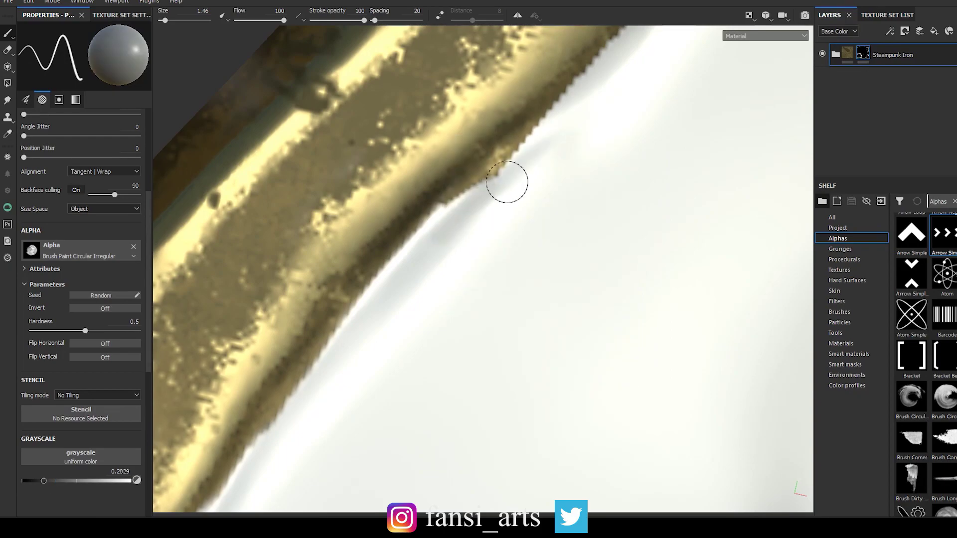
mouse_move(506, 181)
alt+mouse_down()
mouse_move(572, 145)
mouse_move(336, 209)
alt+mouse_up()
Polygon-fill white around the iron handle bracket, bolt and eyepiece ring edges
key(4)
key(x)
alt+drag(279, 164, 337, 149)
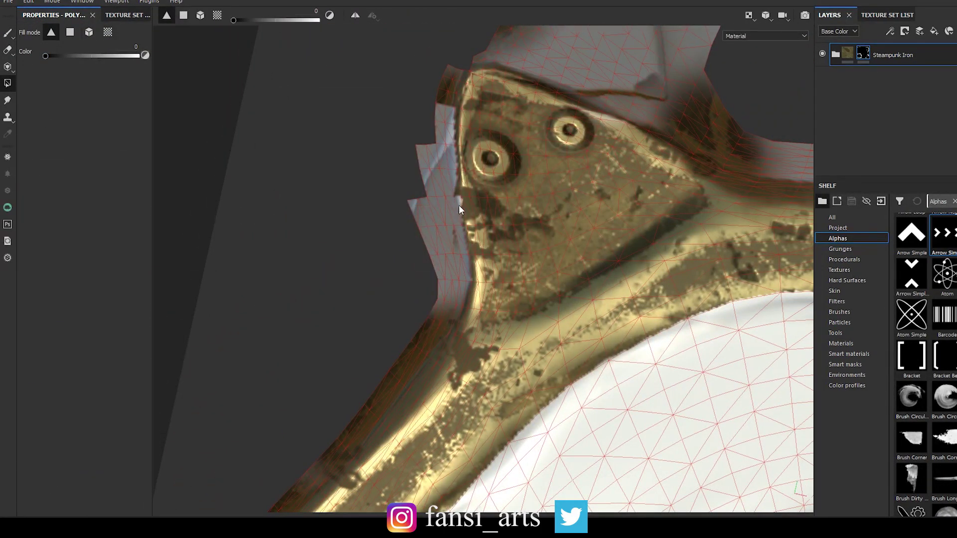
mouse_move(459, 204)
alt+mouse_down()
mouse_move(620, 134)
mouse_move(466, 149)
alt+mouse_up()
mouse_move(541, 190)
alt+mouse_down()
mouse_move(305, 179)
mouse_move(526, 163)
alt+mouse_up()
mouse_move(526, 163)
alt+middle_down()
mouse_move(348, 256)
mouse_move(470, 325)
alt+middle_up()
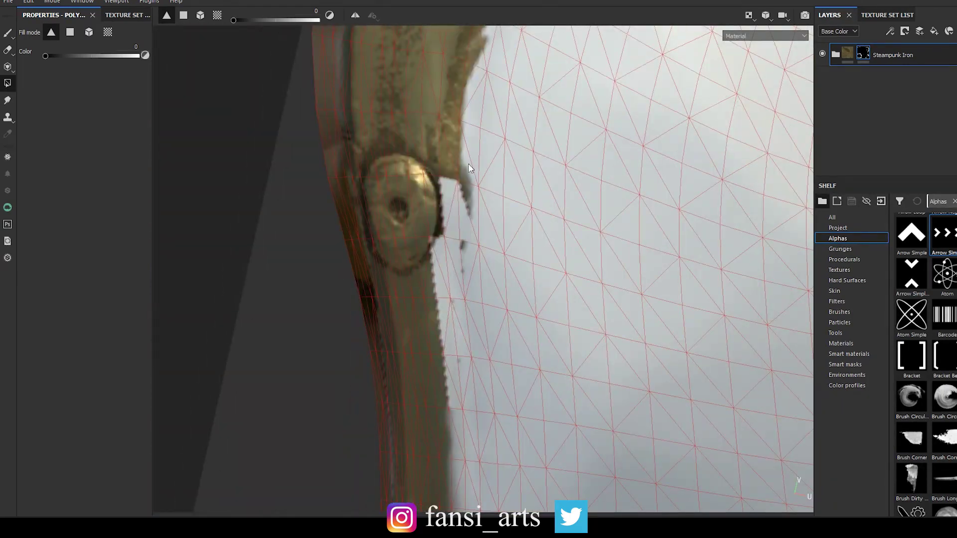
alt+drag(468, 168, 449, 225)
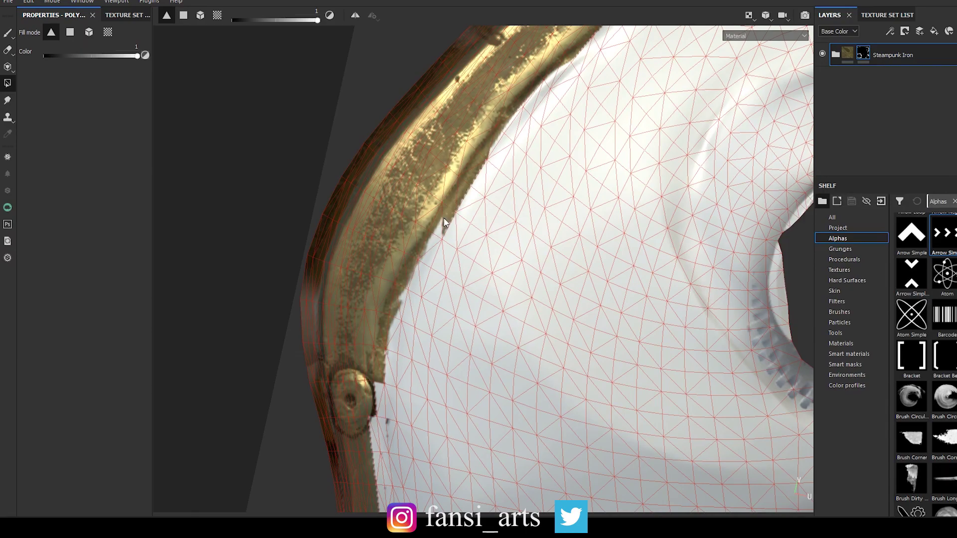
mouse_move(376, 423)
alt+mouse_down()
mouse_move(341, 146)
mouse_move(315, 148)
mouse_move(298, 294)
alt+mouse_up()
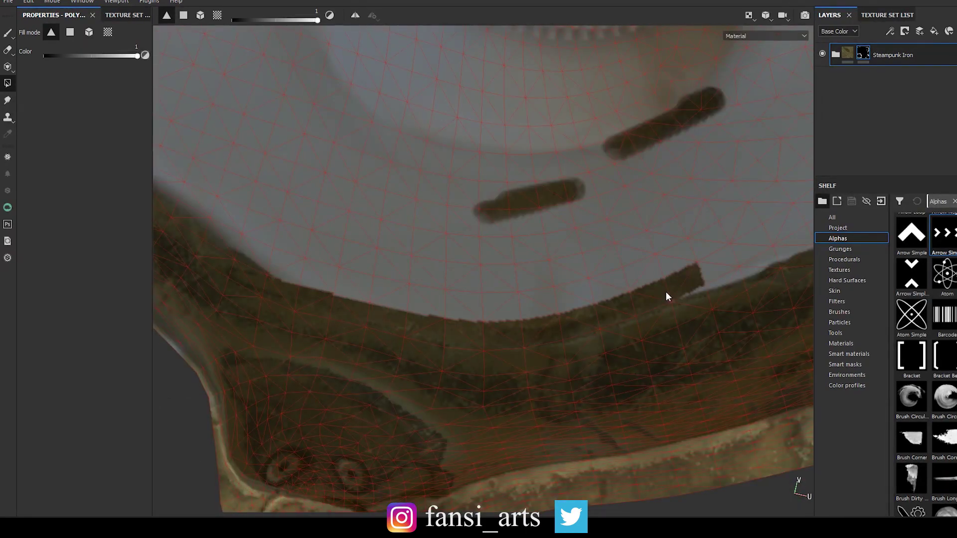
mouse_move(667, 297)
alt+mouse_down()
mouse_move(408, 359)
mouse_move(376, 379)
alt+mouse_up()
Paint black into the mask on the shell beside the bracket with a brush of about 6.55
key(1)
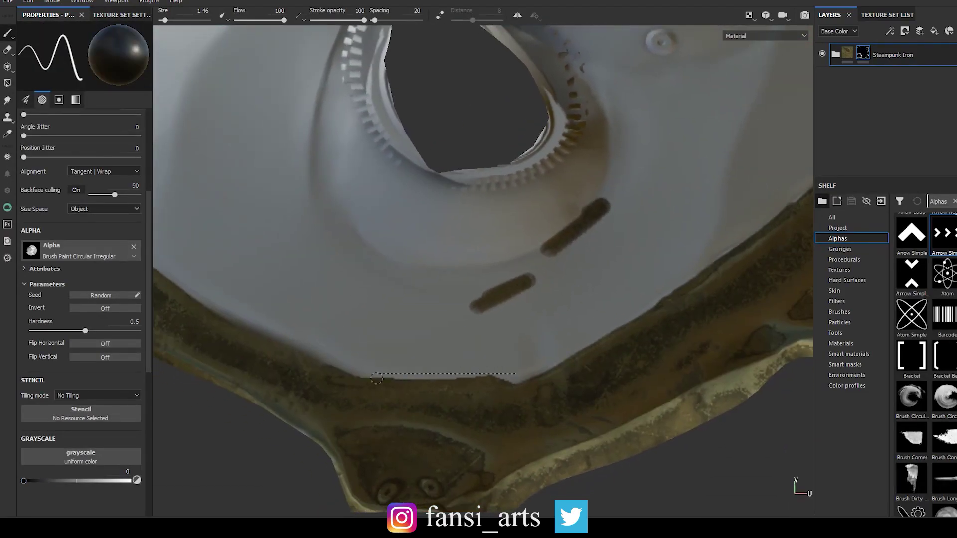
alt+middle_drag(325, 357, 526, 338)
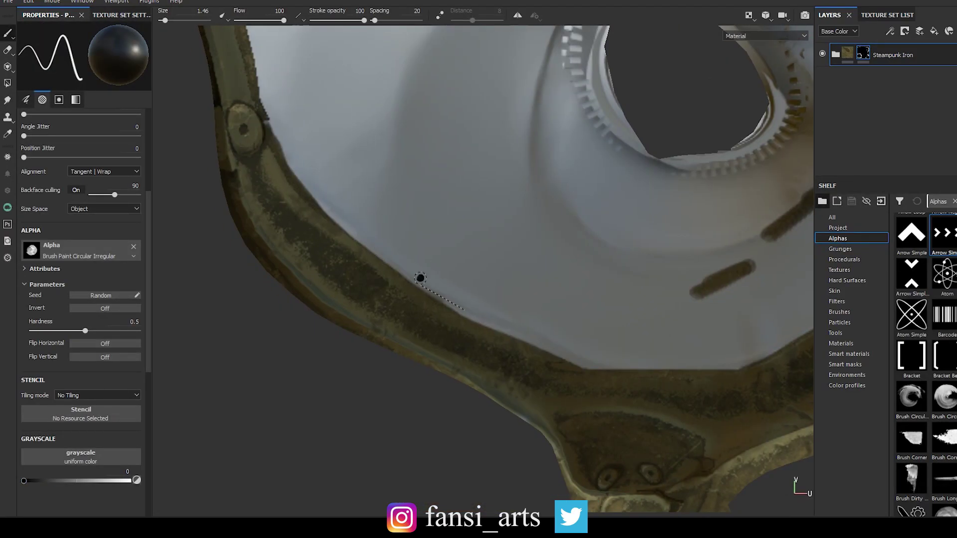
alt+drag(420, 278, 408, 311)
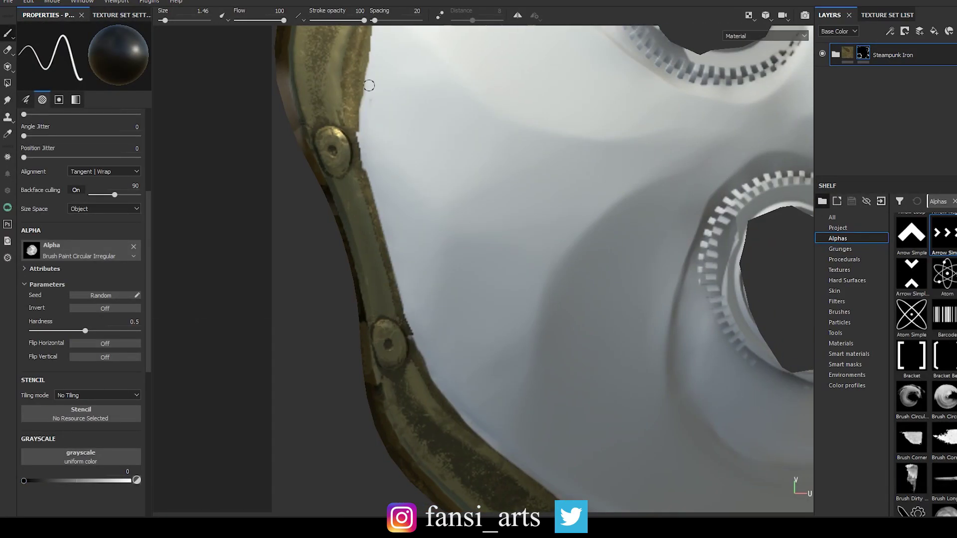
alt+drag(388, 80, 449, 249)
right_click(496, 324)
click(262, 374)
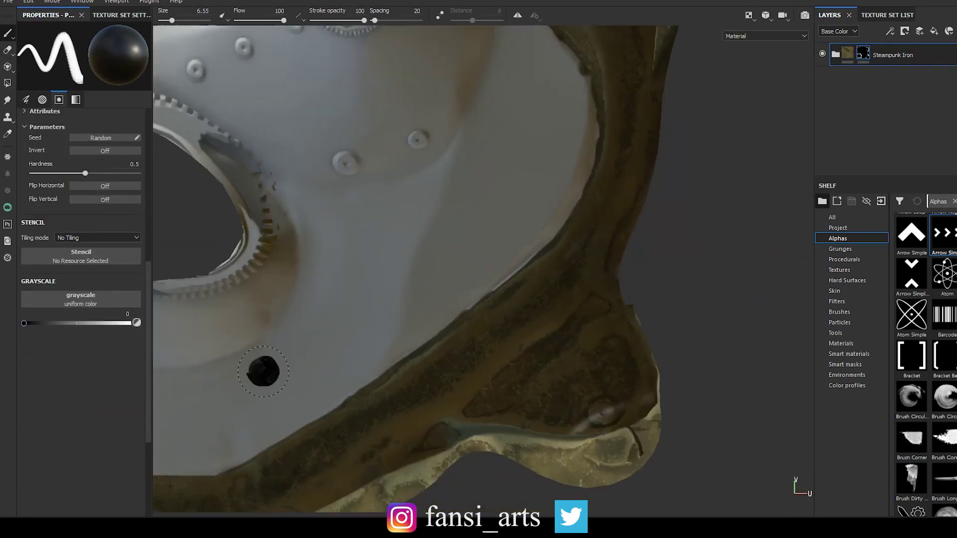
scroll(526, 304, up, 3)
alt+drag(482, 356, 449, 299)
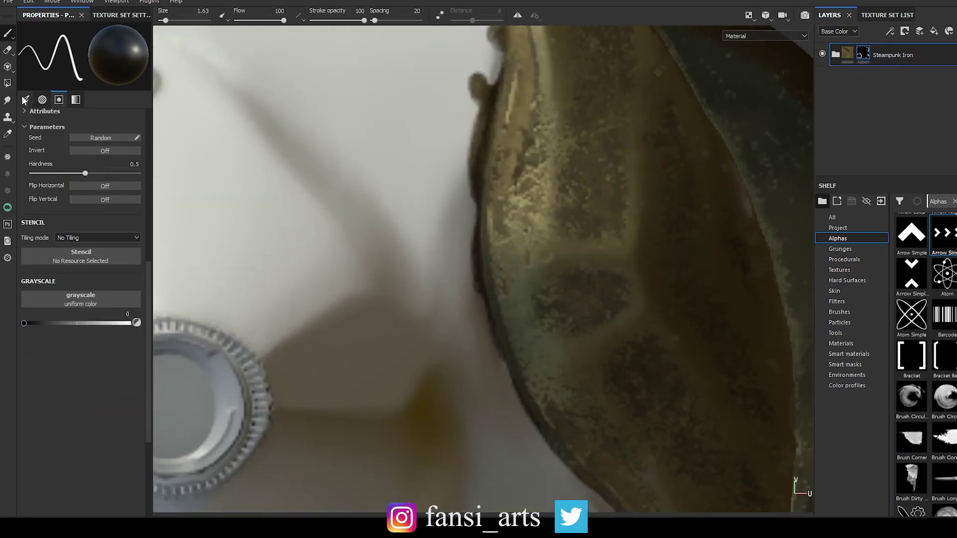
Use Polygon Fill along the brass rim up to its jagged edge
click(7, 84)
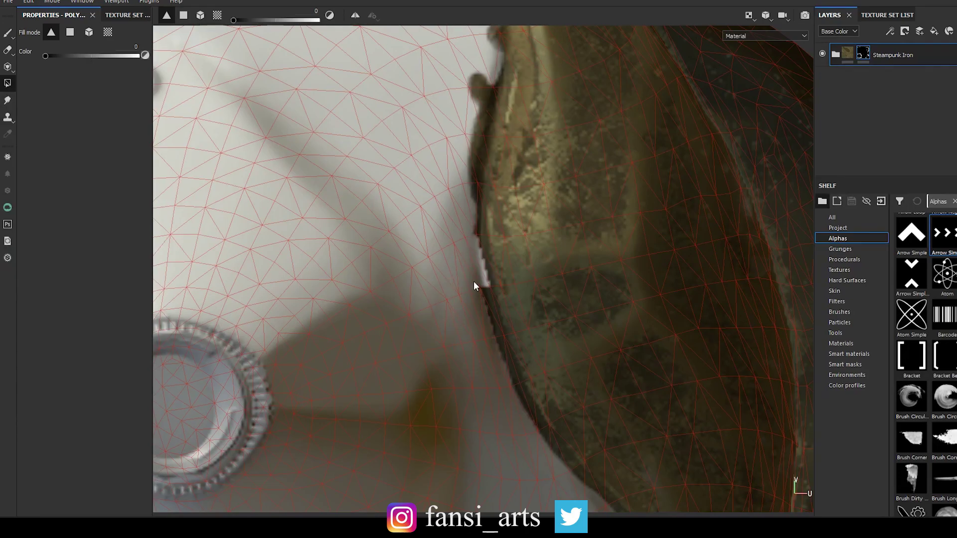
alt+drag(471, 185, 376, 178)
alt+drag(315, 133, 450, 178)
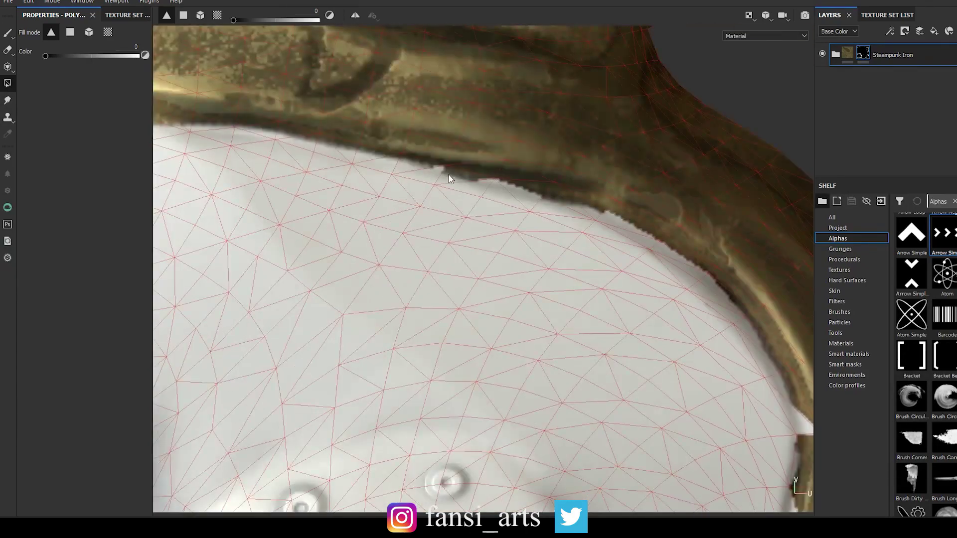
alt+drag(345, 149, 290, 286)
Smooth the rim's jagged edge and strap bolts with the brush, toggling black and white
key(1)
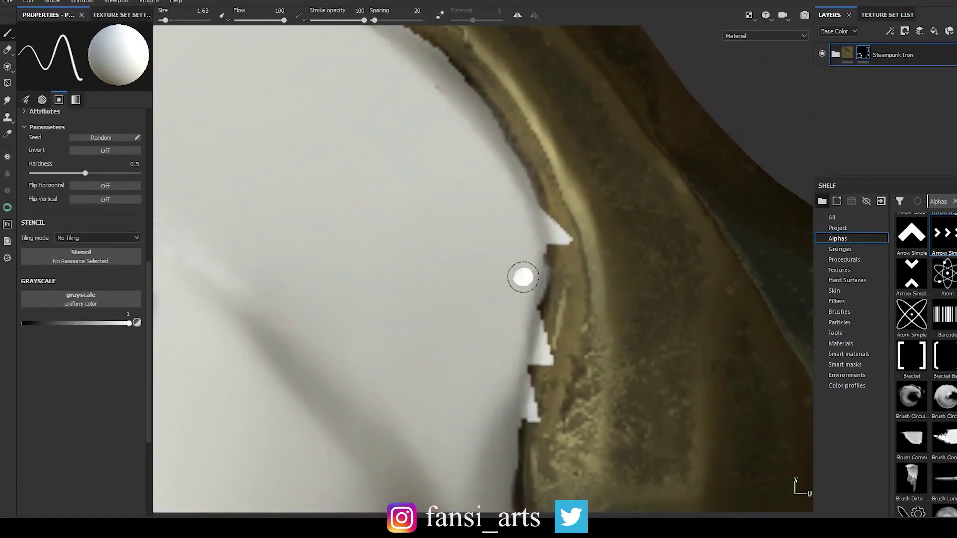
alt+drag(512, 439, 98, 312)
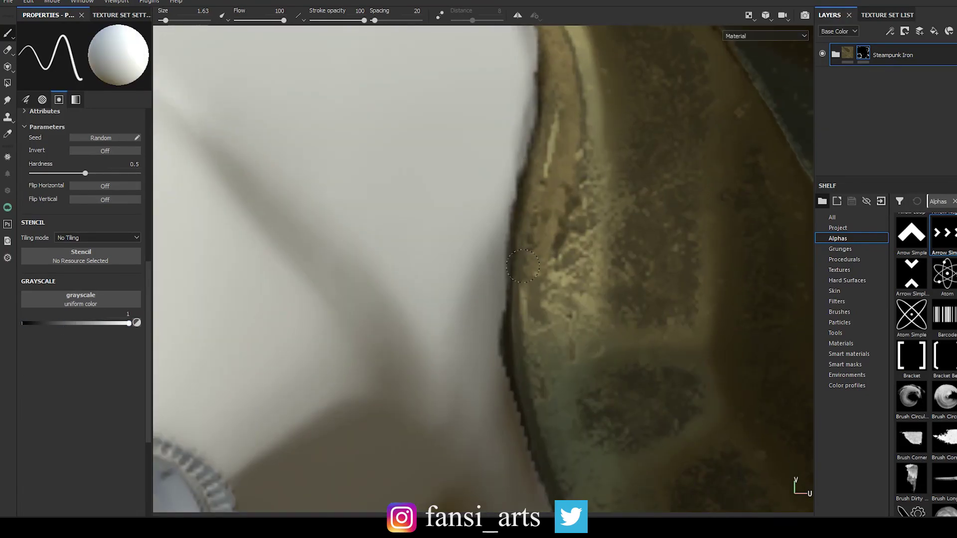
key(x)
mouse_move(522, 266)
alt+mouse_down()
mouse_move(357, 216)
mouse_move(426, 308)
alt+mouse_up()
key(x)
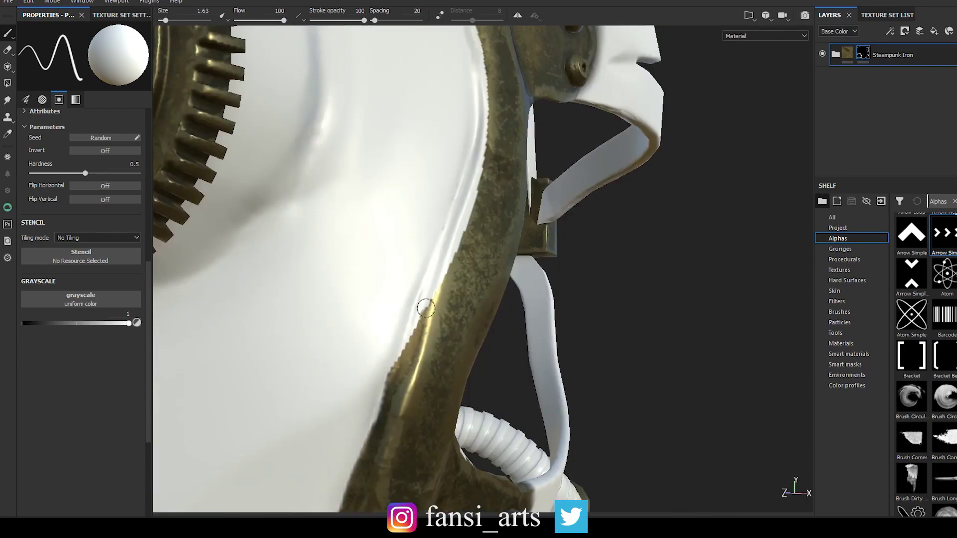
mouse_move(411, 358)
alt+mouse_down()
mouse_move(390, 314)
mouse_move(485, 321)
mouse_move(489, 143)
mouse_move(572, 112)
mouse_move(337, 252)
mouse_move(244, 71)
alt+mouse_up()
key(x)
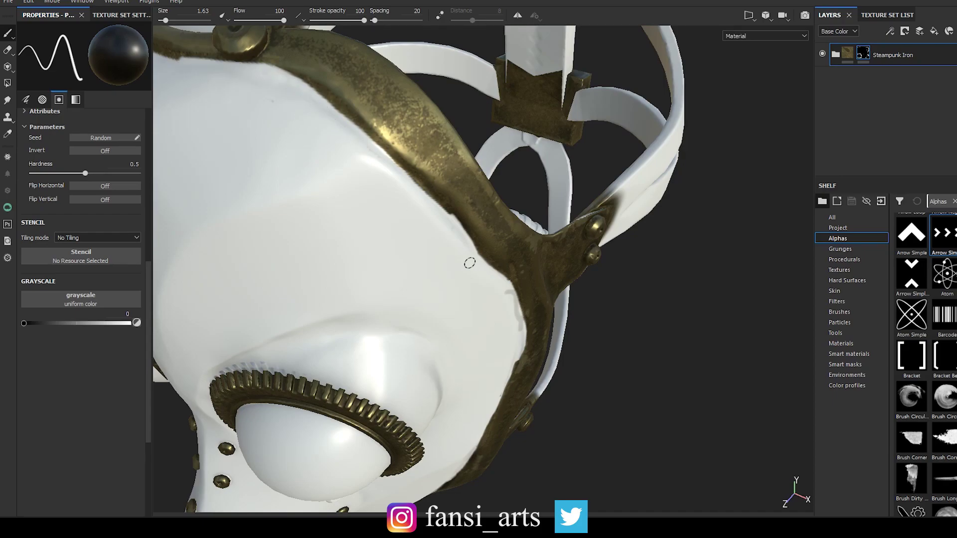
mouse_move(469, 263)
alt+mouse_down()
mouse_move(256, 214)
mouse_move(501, 202)
alt+mouse_up()
alt+right_drag(501, 202, 416, 318)
key(x)
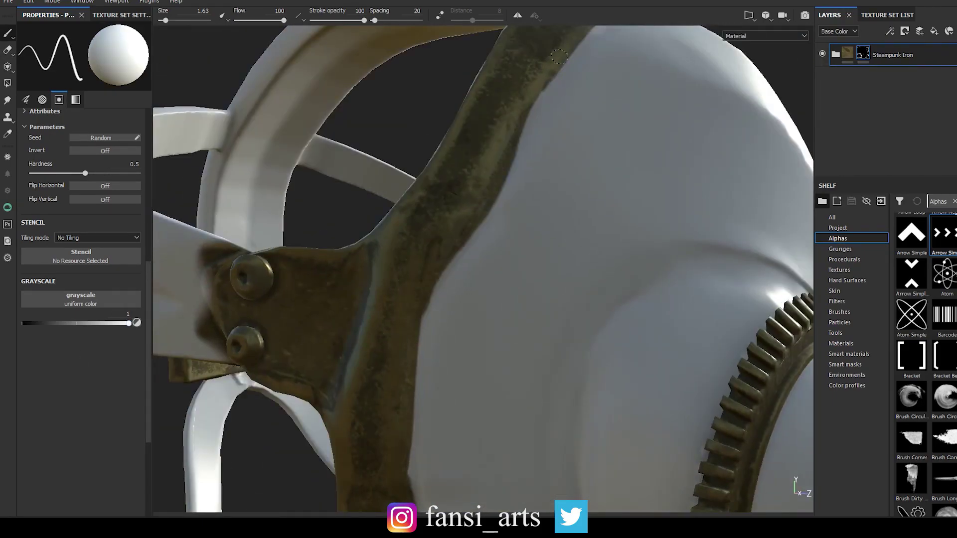
Clean up the cage bracket joint with a black value and Polygon Fill
alt+drag(559, 56, 631, 389)
alt+drag(714, 279, 496, 381)
key(x)
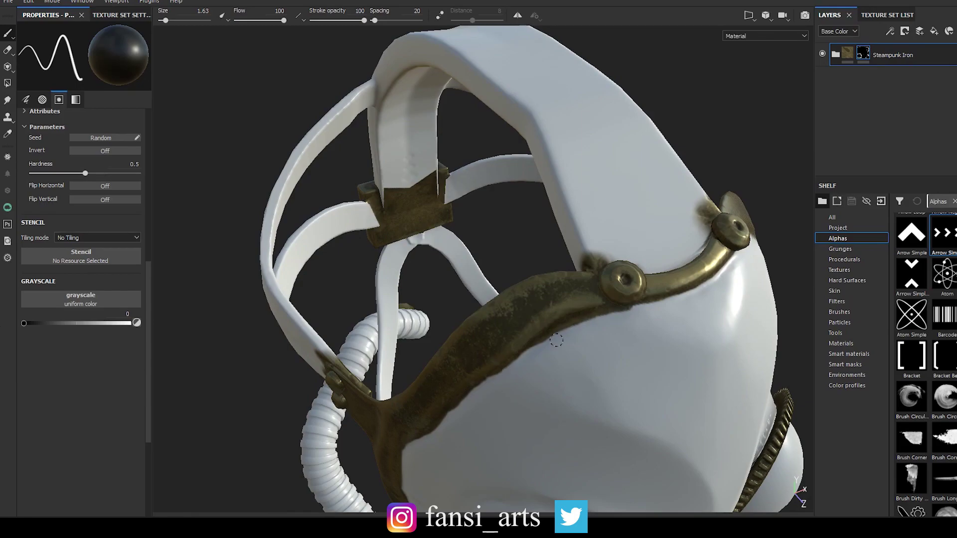
alt+right_drag(442, 426, 465, 237)
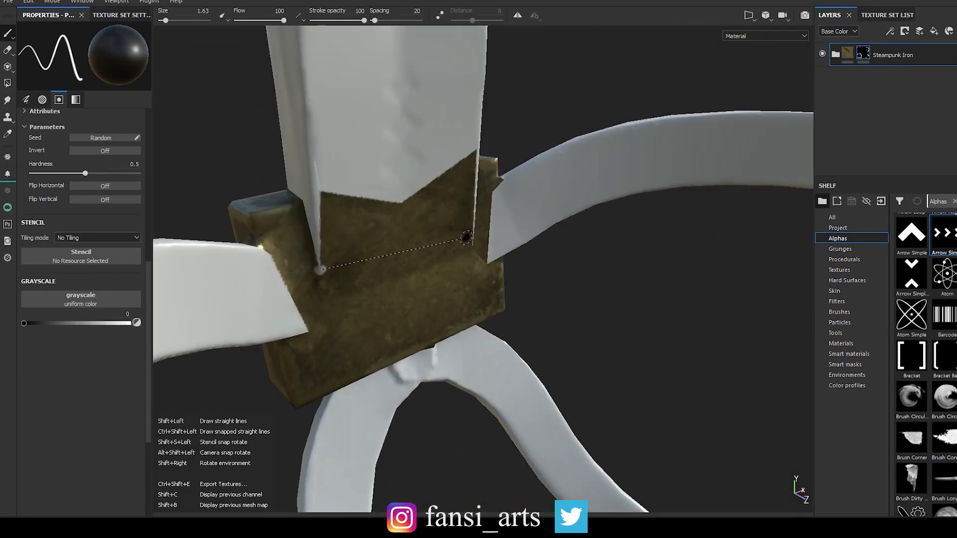
key(4)
mouse_move(331, 278)
alt+mouse_down()
mouse_move(433, 216)
mouse_move(380, 327)
mouse_move(399, 222)
mouse_move(451, 154)
mouse_move(413, 337)
mouse_move(331, 267)
mouse_move(321, 417)
mouse_move(358, 333)
mouse_move(529, 281)
mouse_move(497, 252)
mouse_move(370, 208)
mouse_move(634, 299)
mouse_move(314, 263)
mouse_move(408, 249)
mouse_move(498, 299)
mouse_move(524, 325)
alt+mouse_up()
Add a Sharpen filter, found by searching 'sh', to the Steampunk Iron layer
key(1)
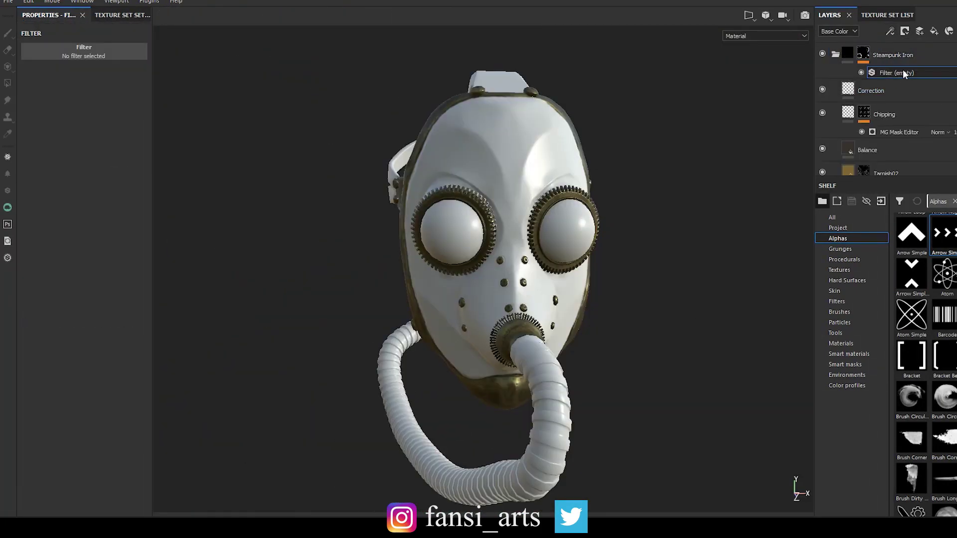
click(100, 51)
text(sh)
click(195, 150)
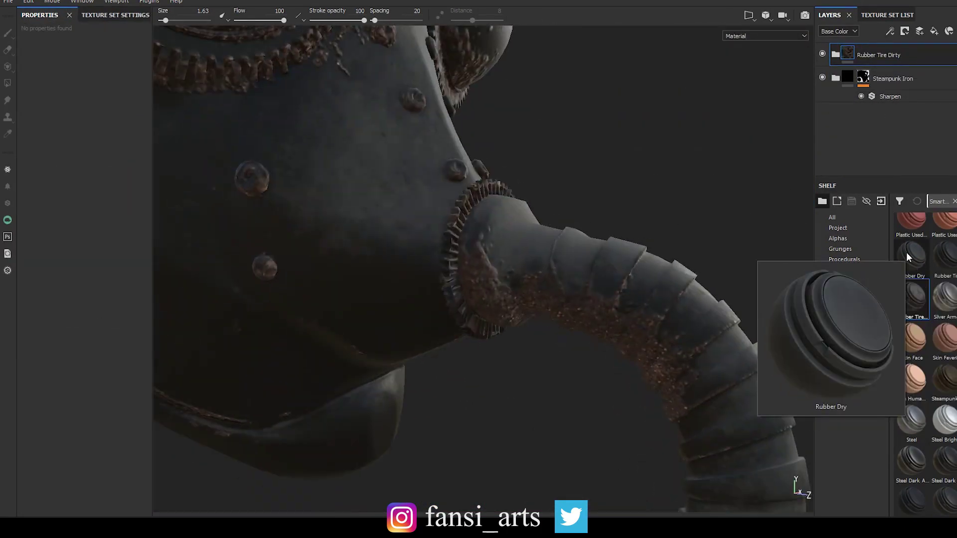
Apply the Rubber Dry smart material and polygon-fill the hose into its mask
drag(906, 252, 920, 45)
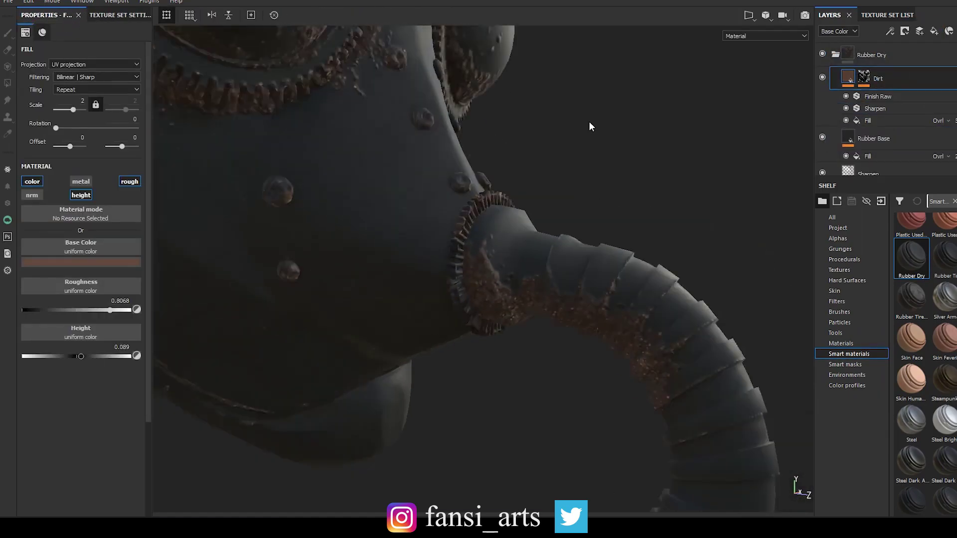
key(4)
click(551, 328)
scroll(551, 328, up, 5)
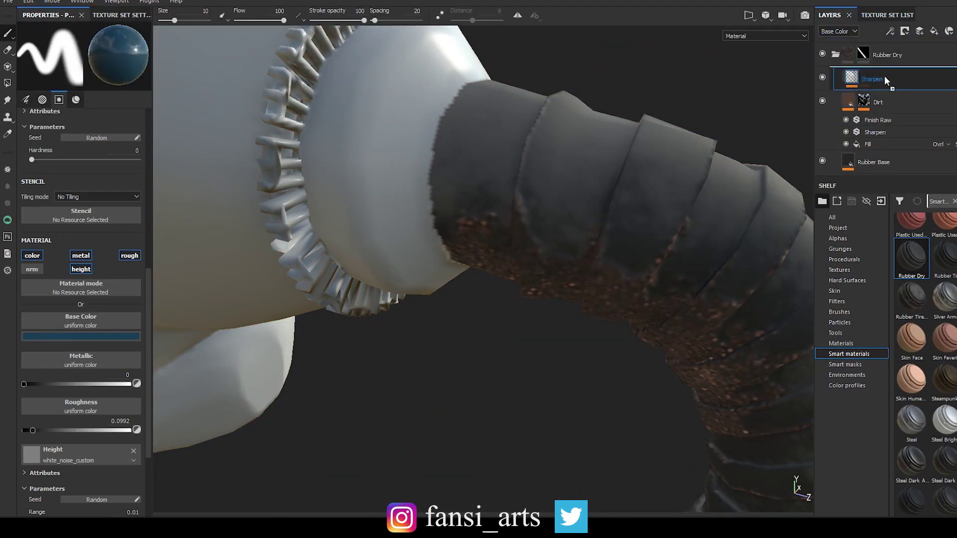
Move the Sharpen layer, preview the Iray render, then select the Dirt layer's fill
drag(920, 132, 849, 18)
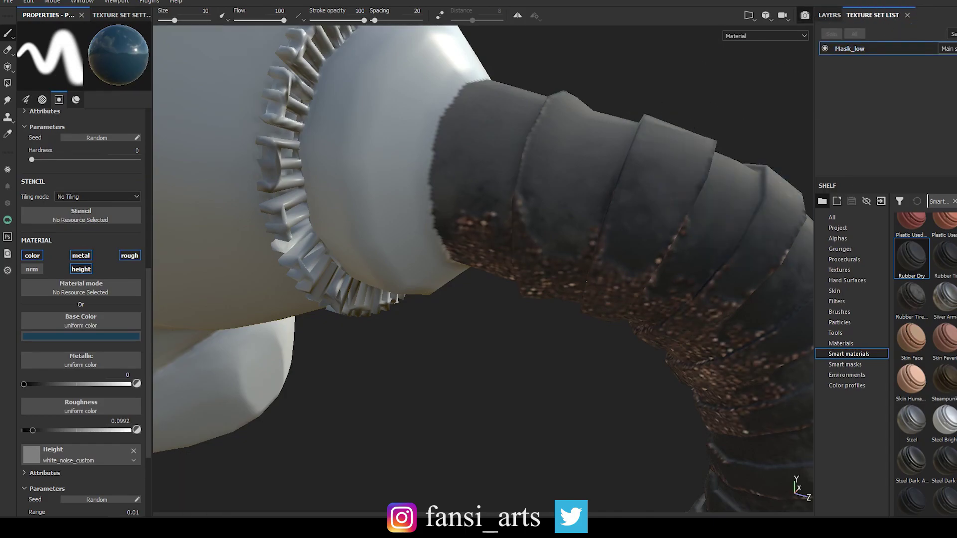
click(806, 18)
click(806, 18)
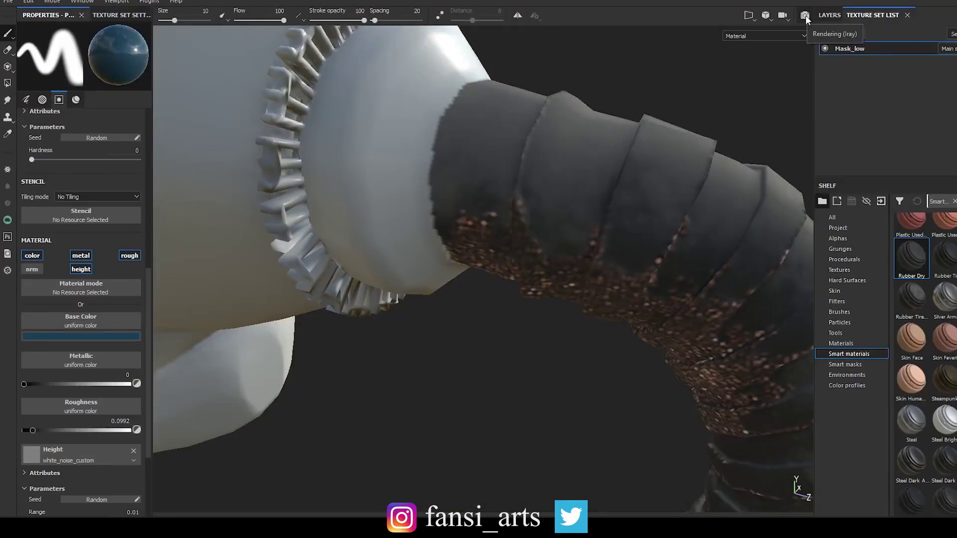
click(829, 15)
click(878, 179)
Change the Dirt fill from Steel Rough to BnW Spots 2 and adjust its offset
click(66, 215)
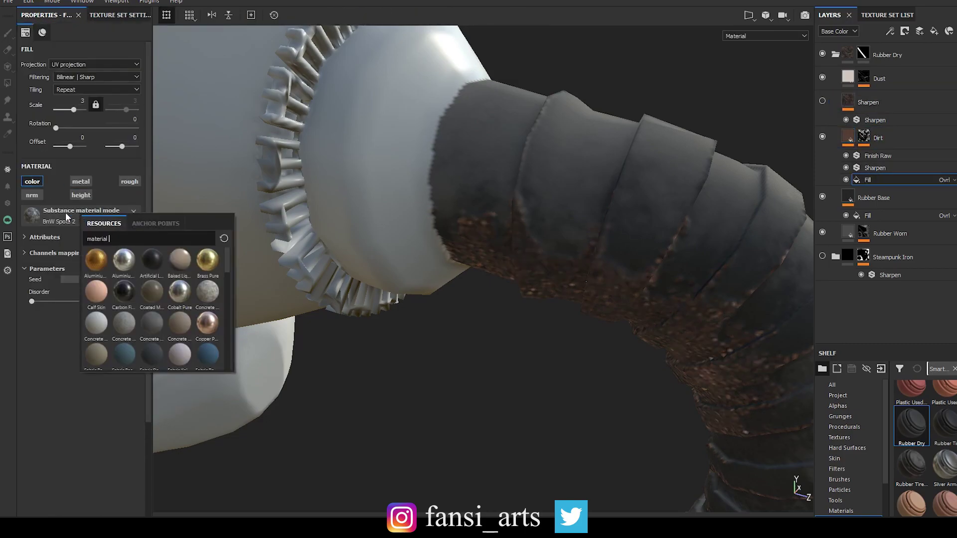
scroll(147, 324, down, 5)
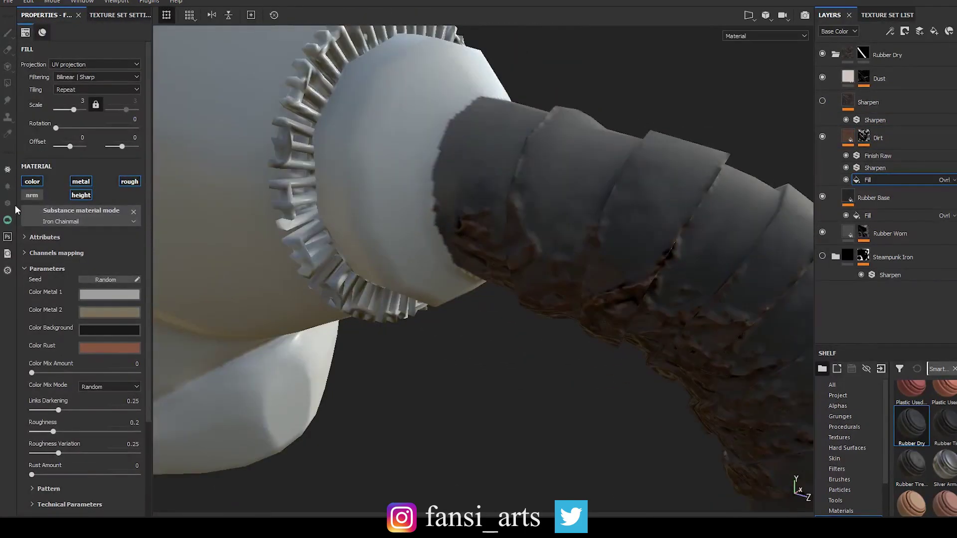
click(30, 215)
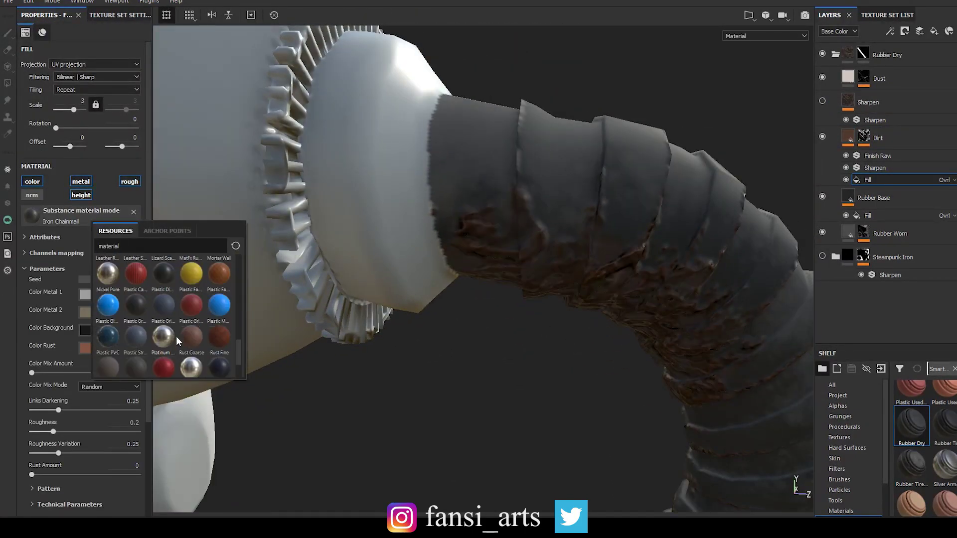
click(214, 319)
click(31, 216)
click(221, 329)
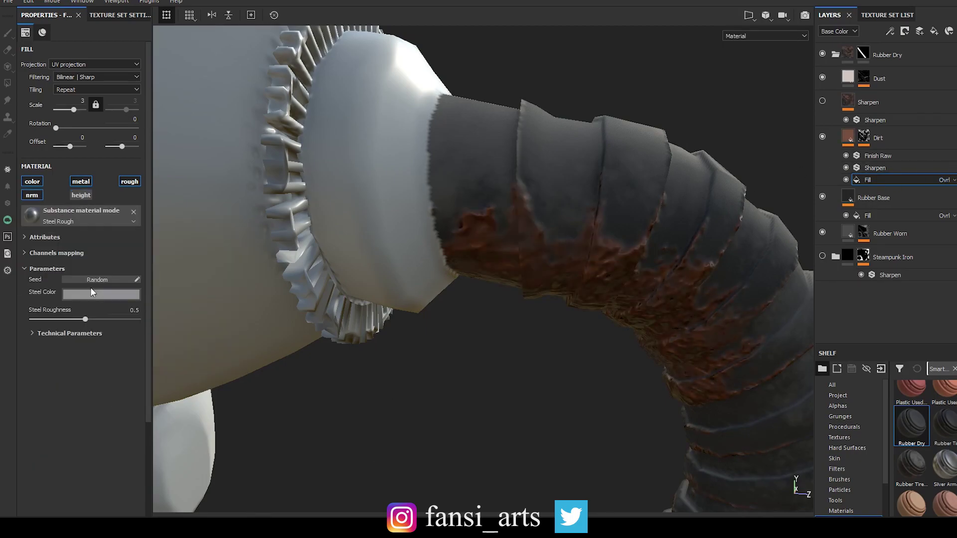
drag(70, 146, 69, 146)
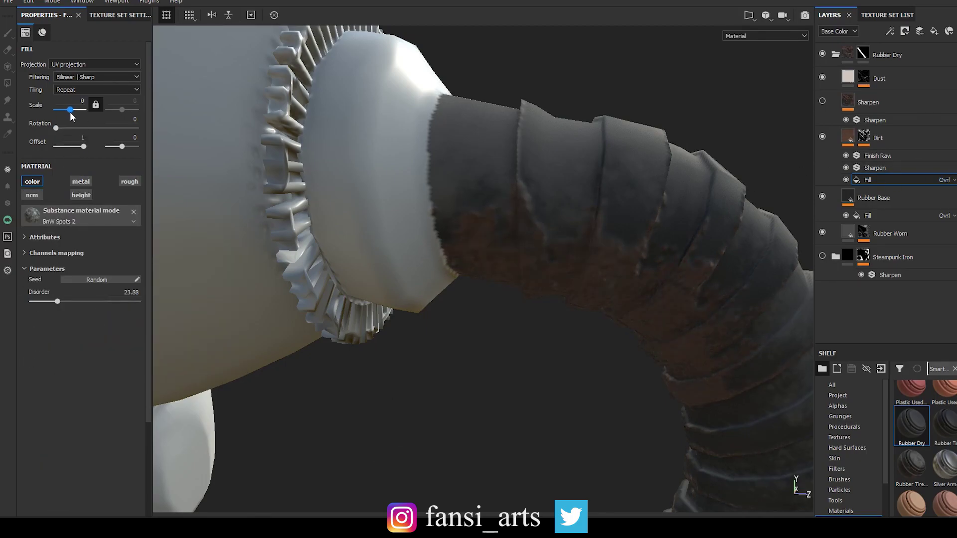
Review texture set settings, then the Dirt mask's Levels and Mask Builder - Legacy generator
click(887, 15)
click(120, 15)
click(830, 15)
click(56, 33)
click(49, 80)
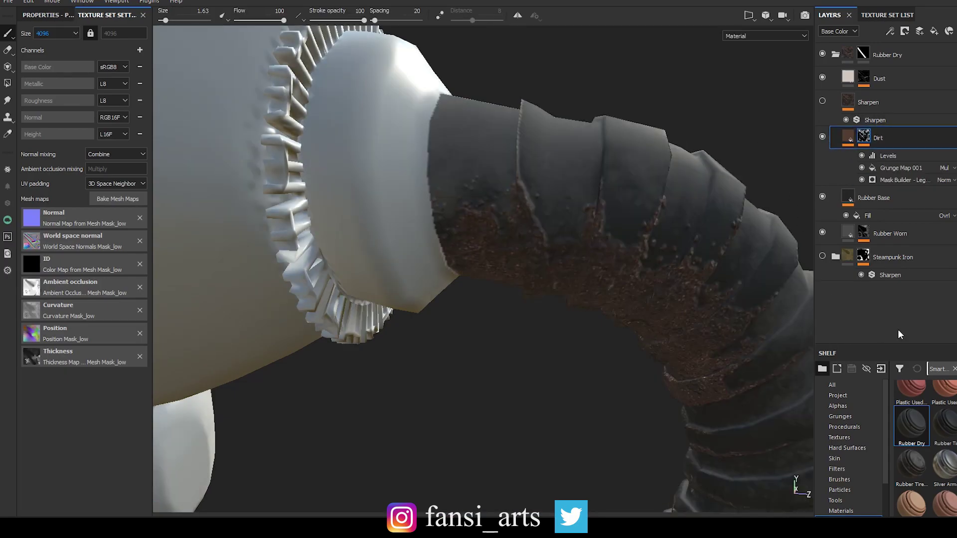
click(887, 155)
click(915, 180)
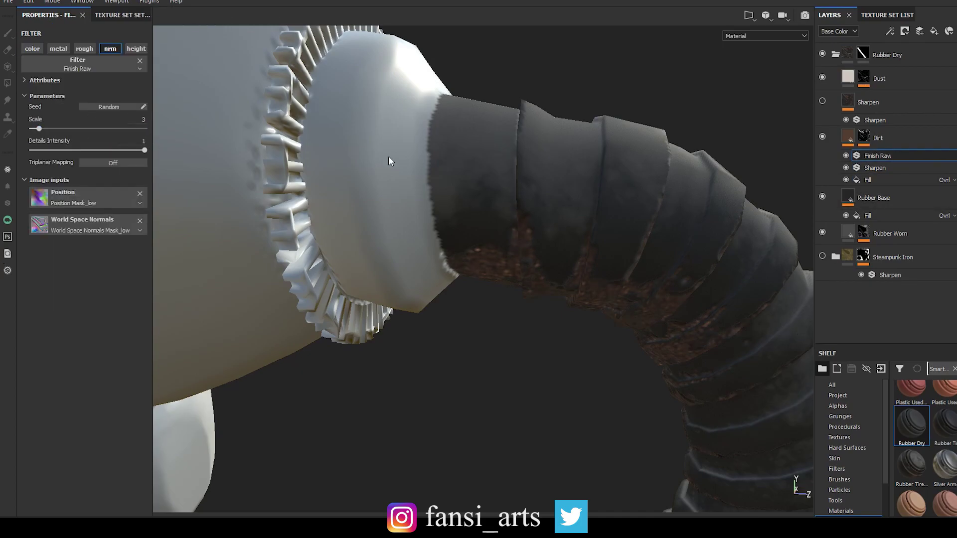
Add a Paint effect to the Dirt mask and enlarge the brush
mouse_move(299, 299)
alt+mouse_down()
mouse_move(632, 348)
mouse_move(585, 186)
mouse_move(440, 259)
mouse_move(299, 299)
alt+mouse_up()
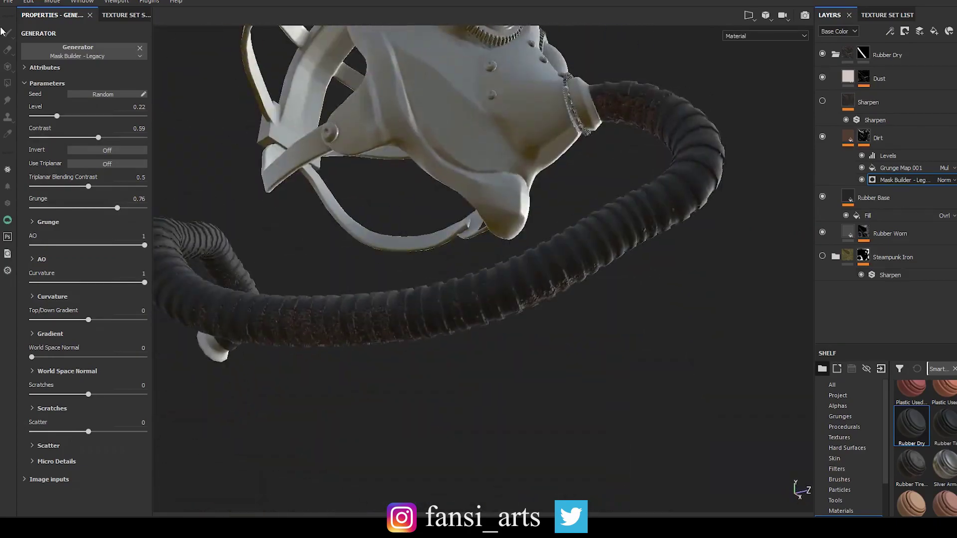
click(889, 31)
right_click(412, 319)
mouse_move(413, 319)
alt+mouse_down()
mouse_move(513, 267)
mouse_move(410, 207)
mouse_move(370, 303)
alt+mouse_up()
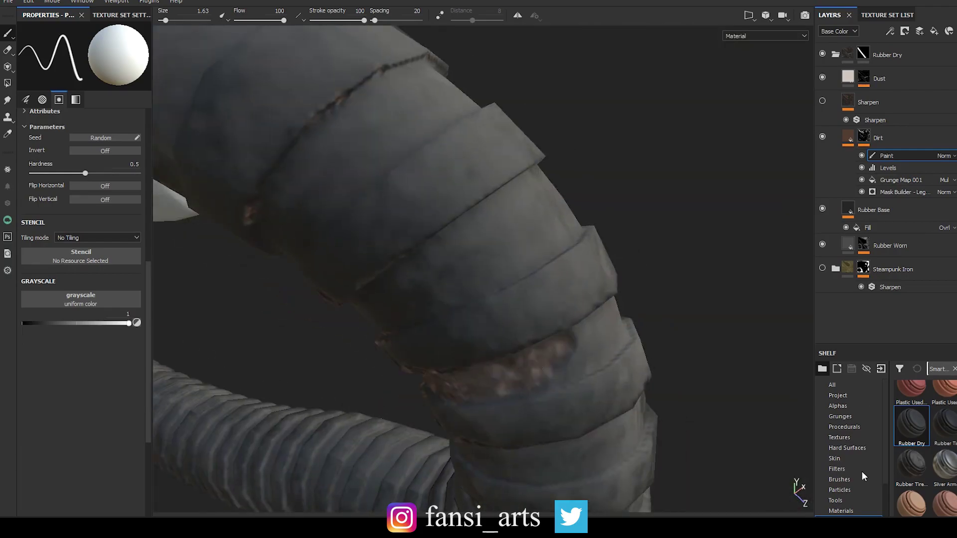
Paint dirt on the hose with the Sponge brush, then switch to the Paint Spray brush
click(864, 476)
click(944, 476)
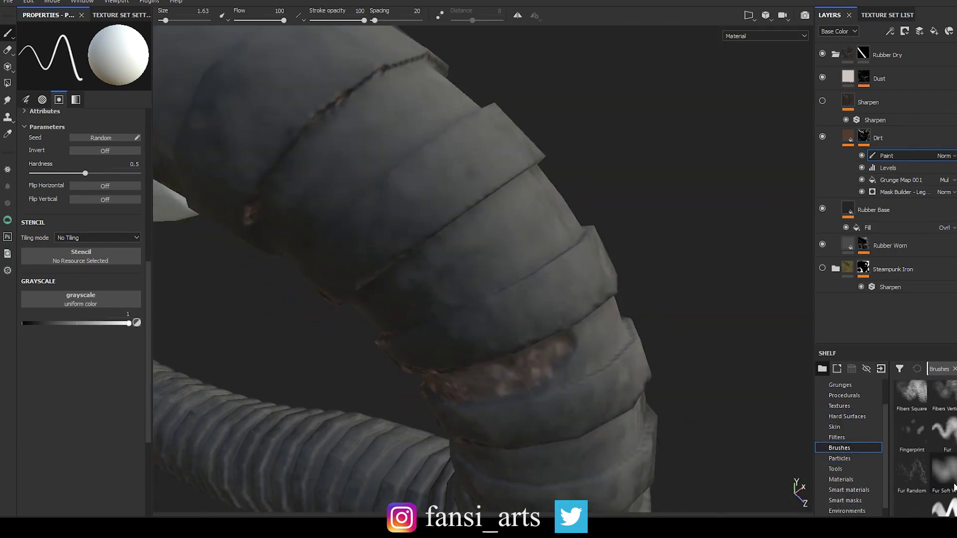
right_click(596, 397)
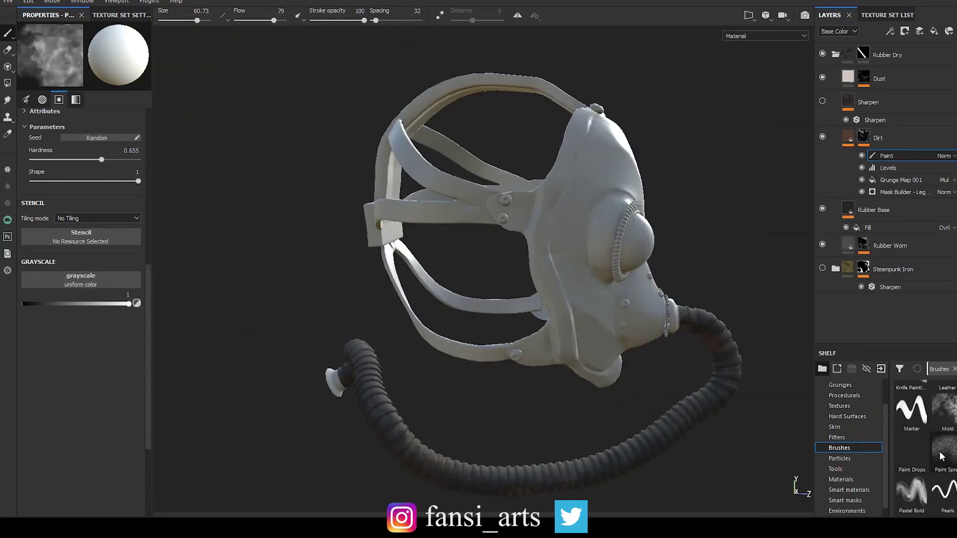
click(941, 456)
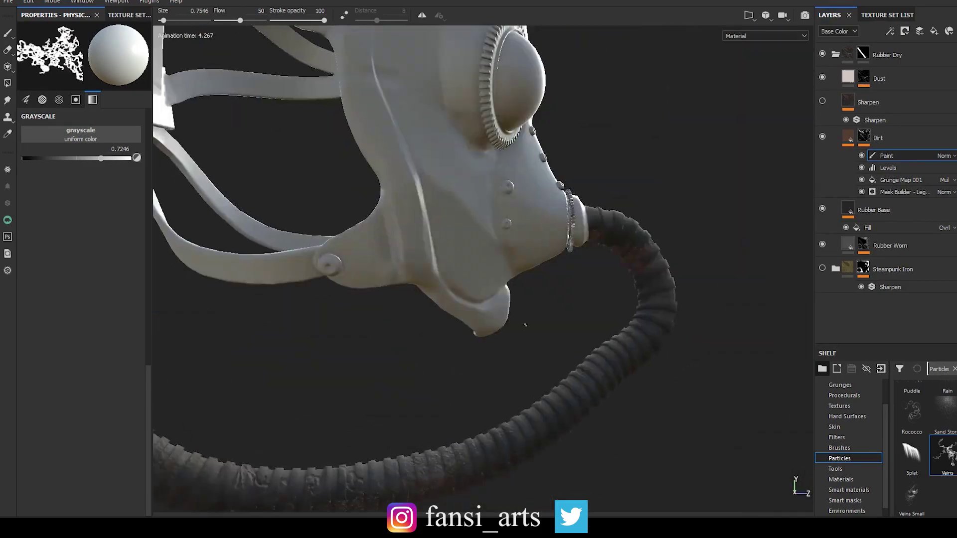
Set the Dust Mask Editor's Global Balance to 0.31 and Global Contrast to 0.92
click(864, 102)
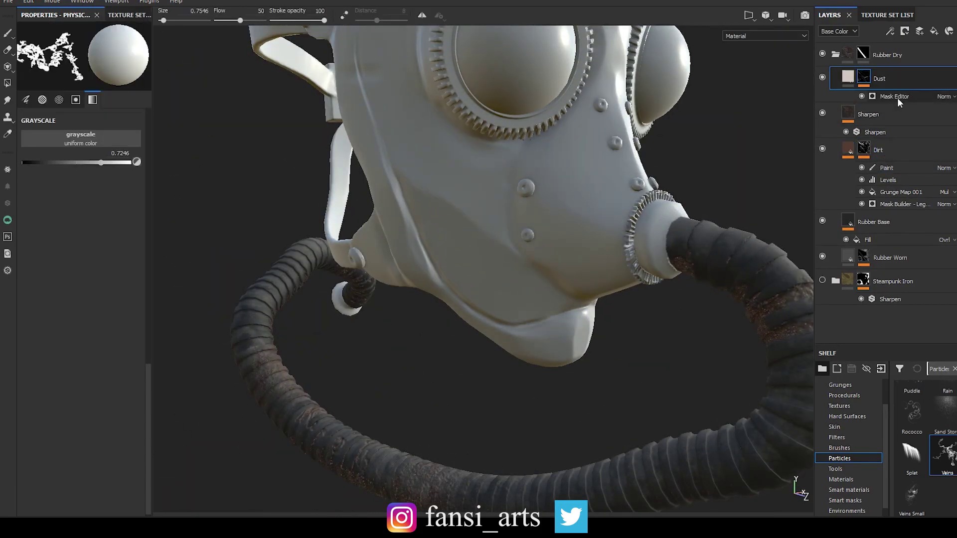
drag(58, 139, 67, 139)
drag(85, 160, 130, 160)
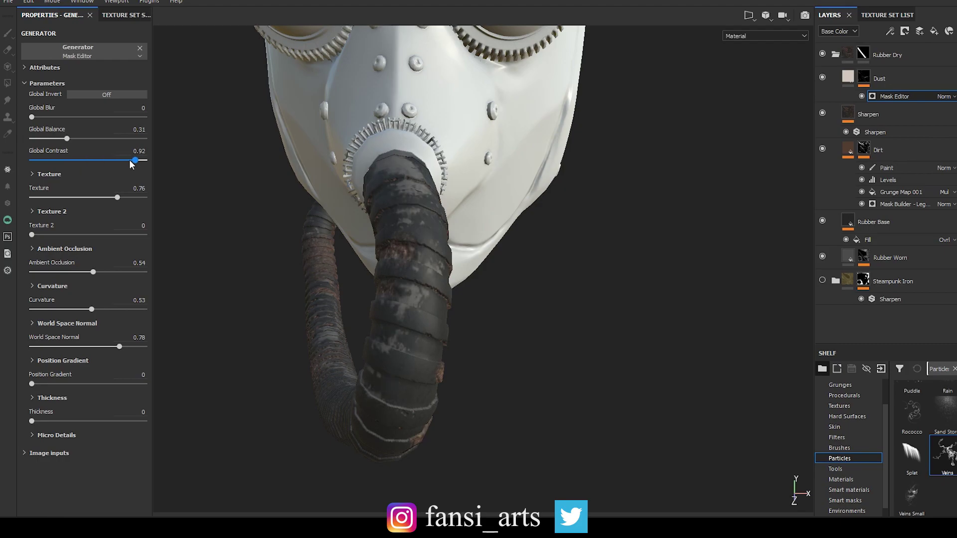
Brighten the Dust layer's base colour
click(848, 77)
click(80, 262)
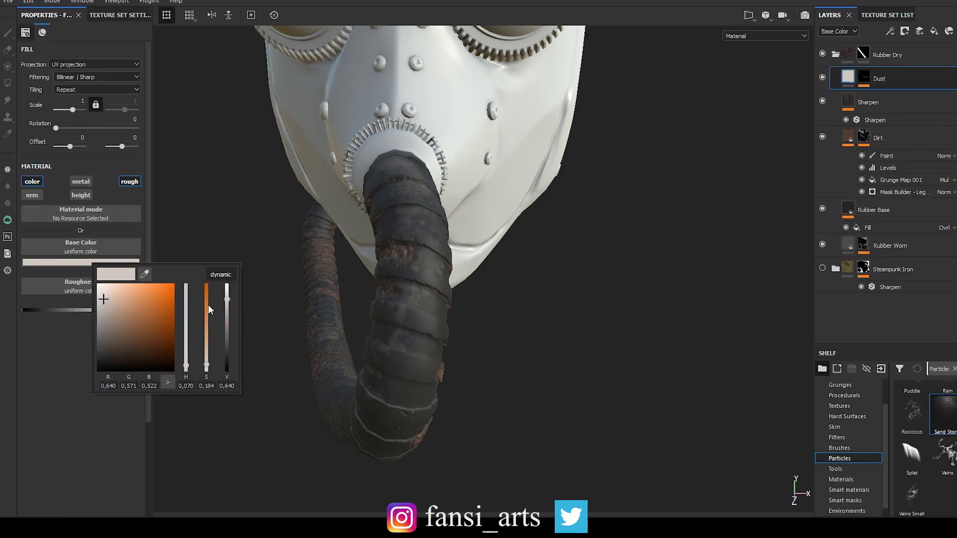
drag(227, 302, 227, 293)
Load a particle brush on the Dust mask to spray dust on the hose
click(863, 77)
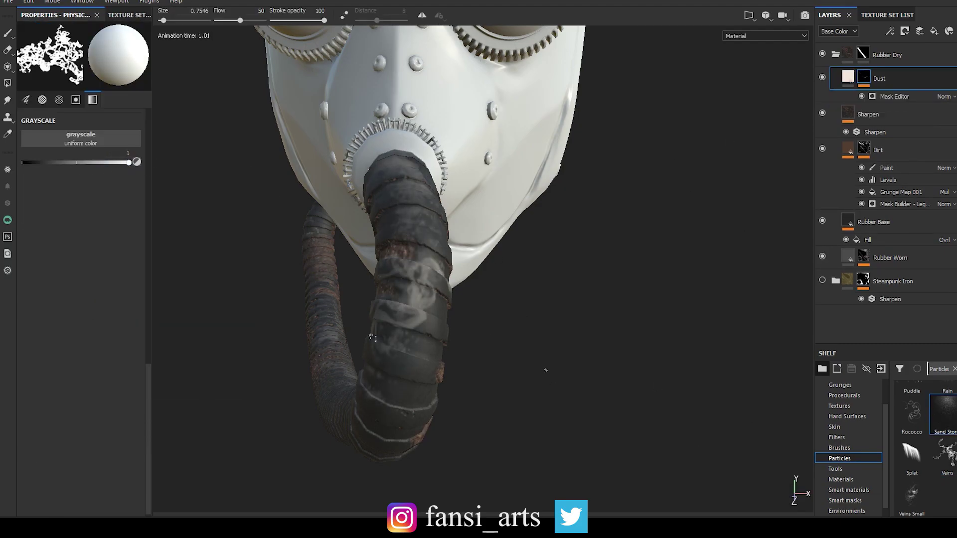
drag(545, 370, 558, 370)
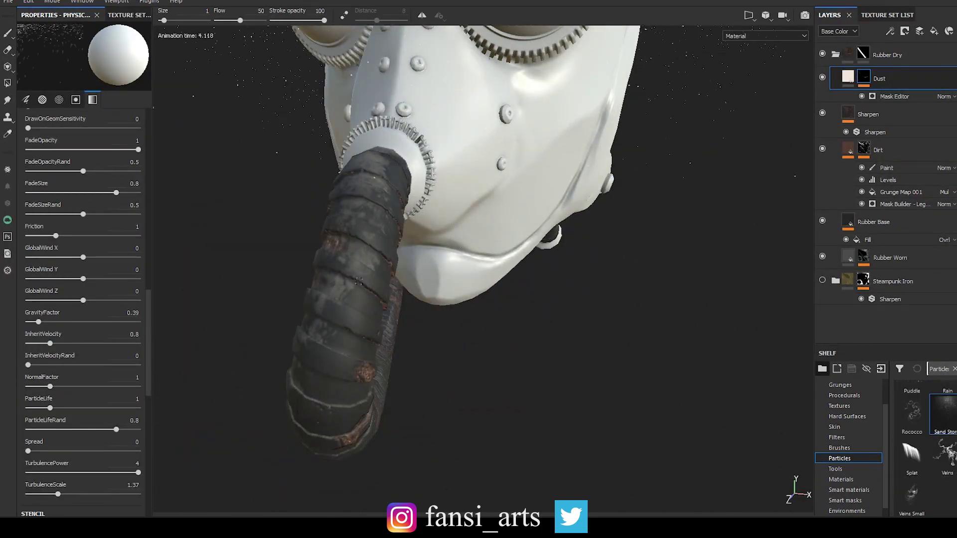
alt+drag(488, 329, 516, 333)
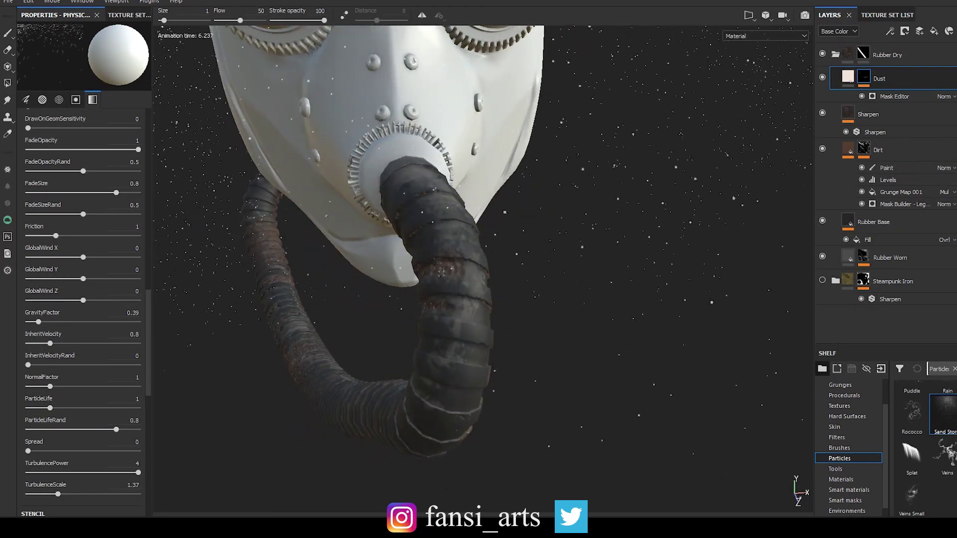
Set the Rubber Base fill's base colour to black (0,0,0)
click(873, 222)
click(81, 263)
mouse_move(115, 317)
mouse_down()
mouse_move(152, 377)
mouse_move(153, 300)
mouse_move(153, 311)
mouse_up()
Try another rubber hue, then lower the texture set resolution from 4096 to 2048
click(89, 263)
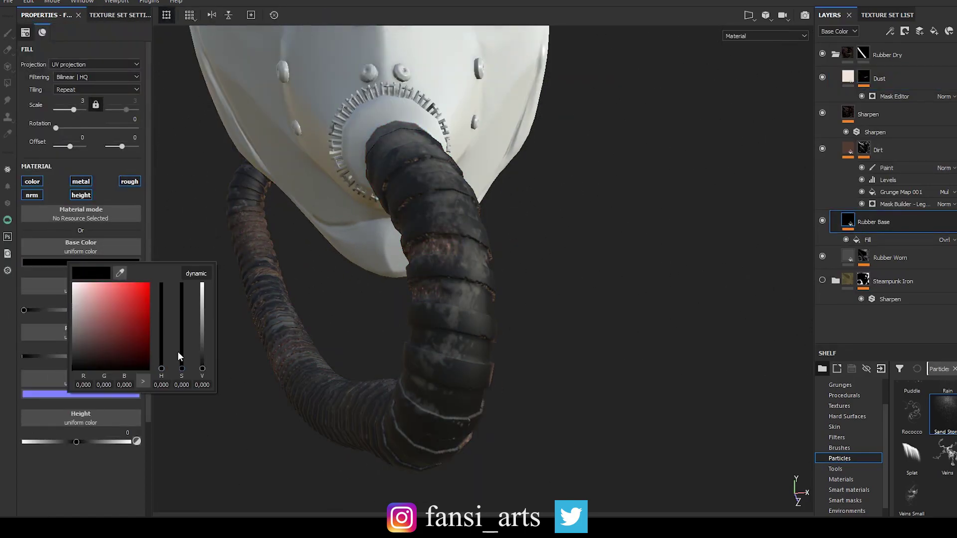
mouse_move(299, 379)
alt+mouse_down()
mouse_move(564, 324)
mouse_move(617, 278)
alt+mouse_up()
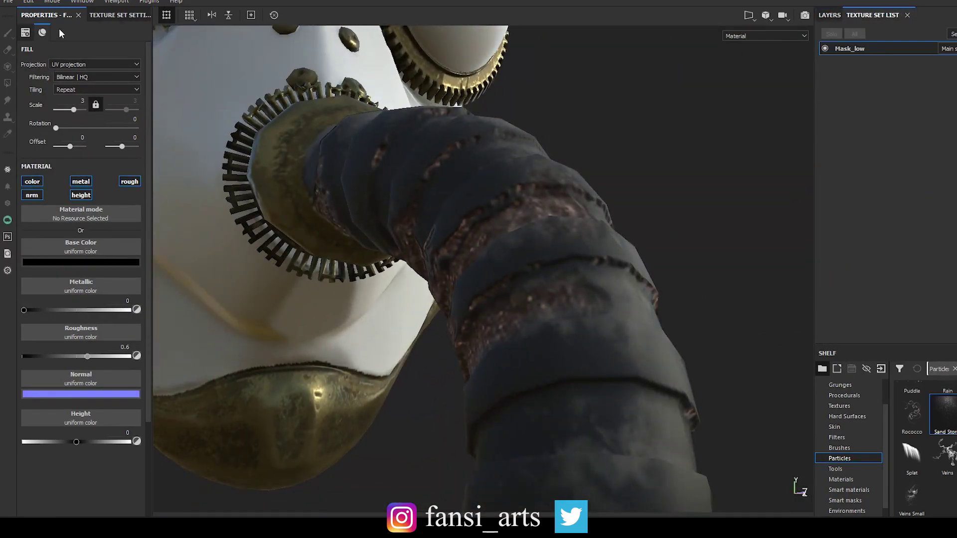
click(120, 15)
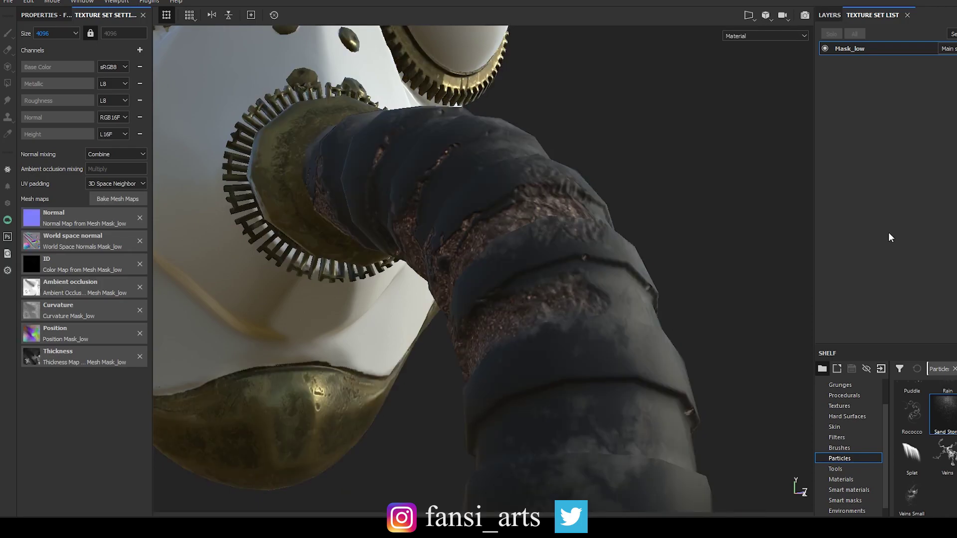
click(57, 33)
click(60, 69)
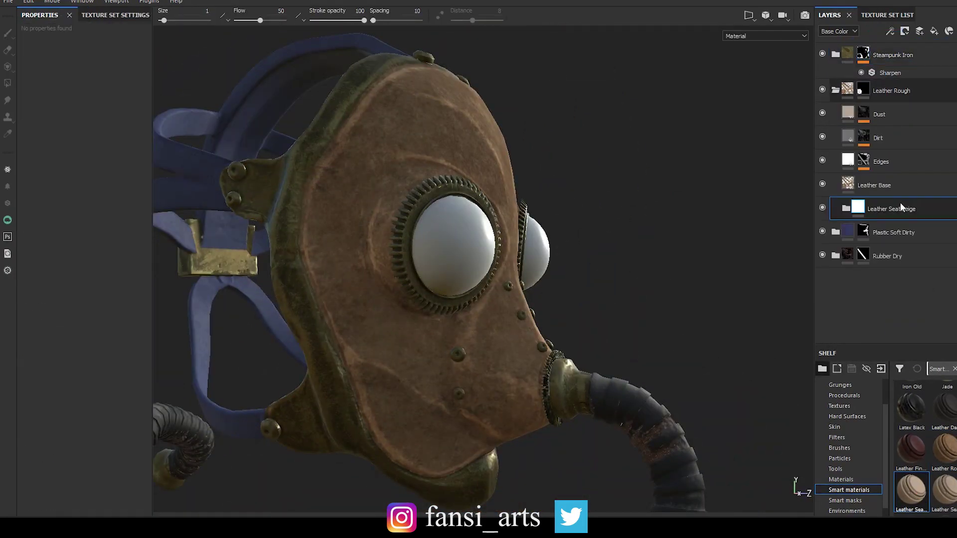
Apply Leather Seat and Iron Old materials, giving Iron Old a polygon-fill mask
drag(917, 168, 915, 167)
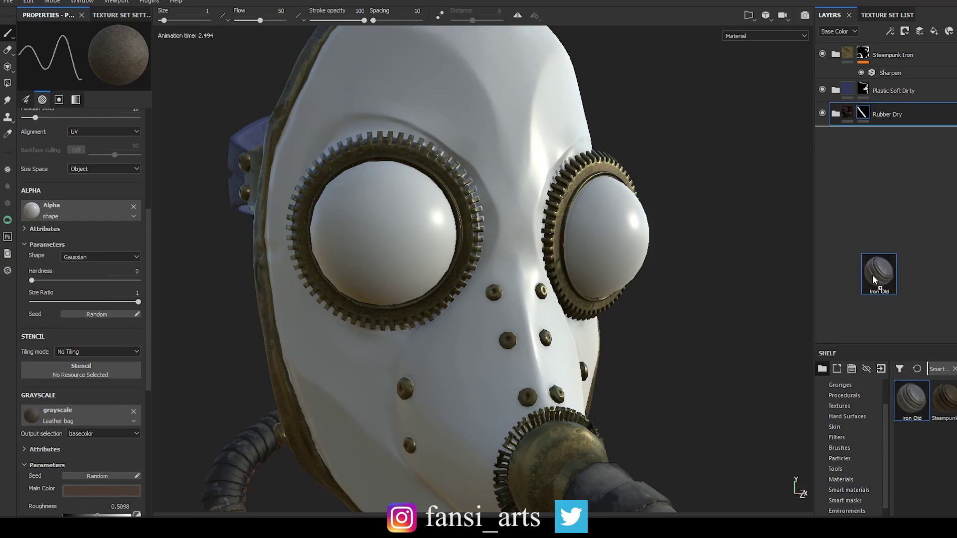
drag(873, 280, 874, 279)
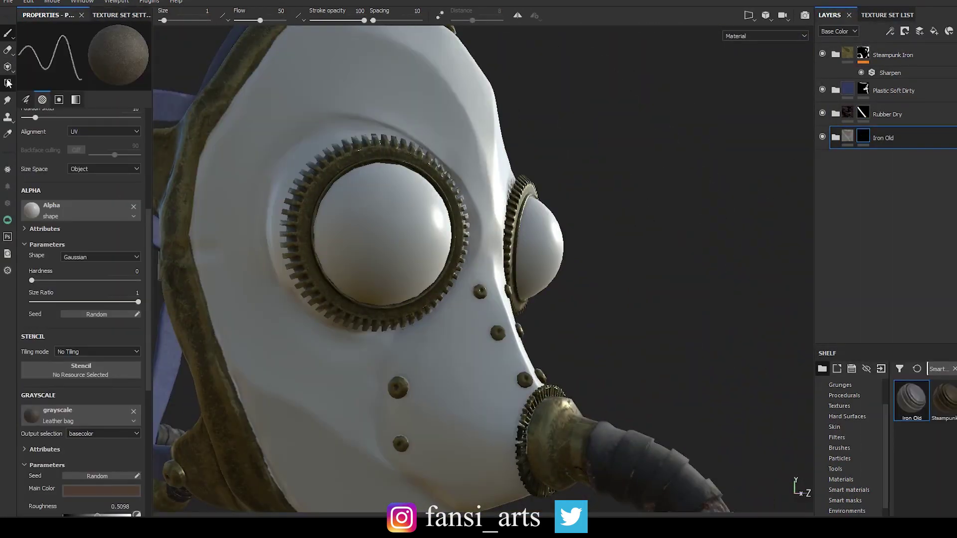
click(8, 84)
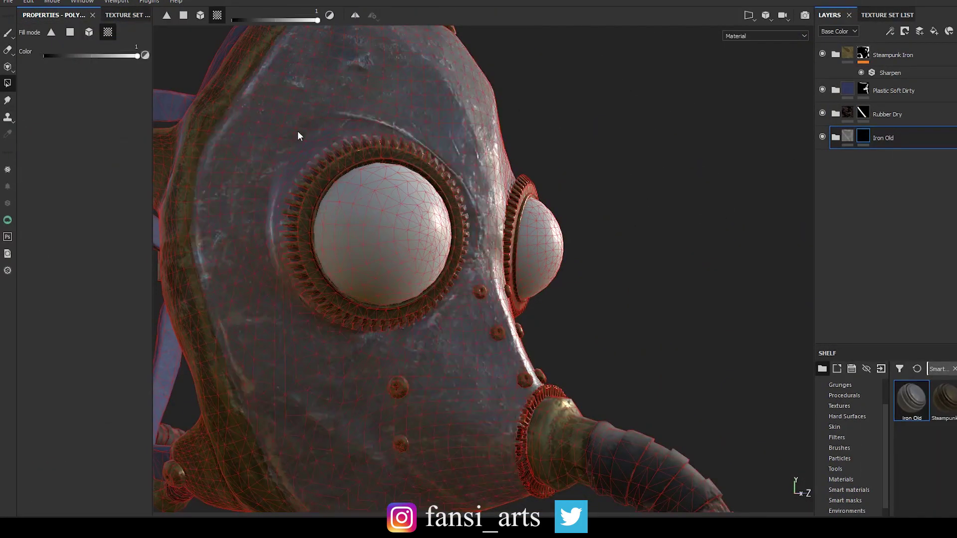
click(846, 488)
Test Leather bag and Leather Soft Grain with Iron Old hidden, changing the leather colour
drag(944, 399, 847, 157)
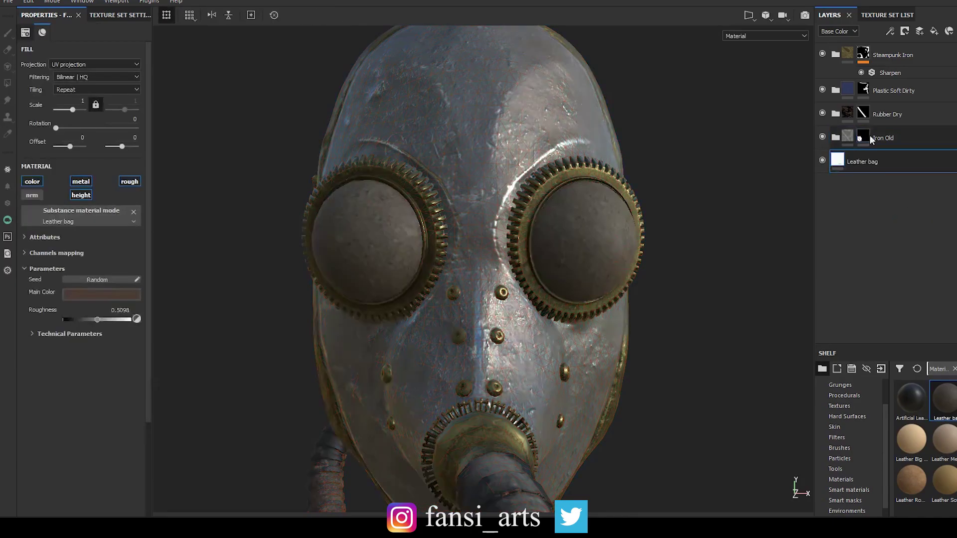
drag(943, 481, 870, 161)
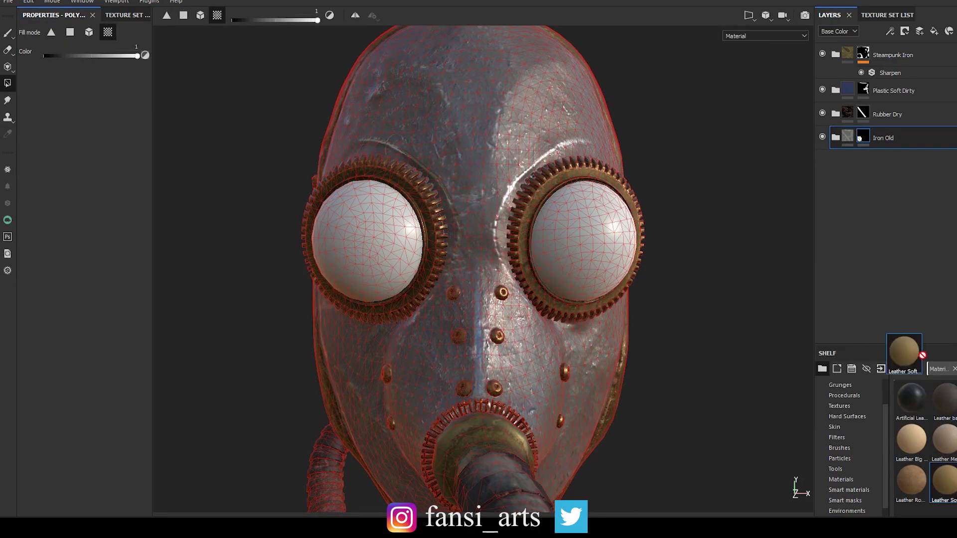
click(822, 137)
click(70, 296)
click(132, 389)
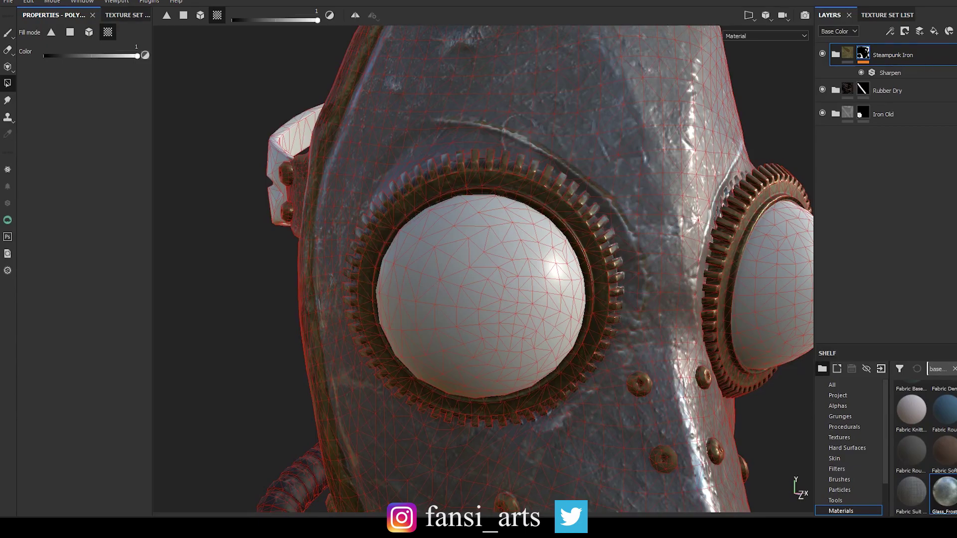
Try the Glass Visor smart material on the lenses, then delete it
scroll(930, 486, down, 5)
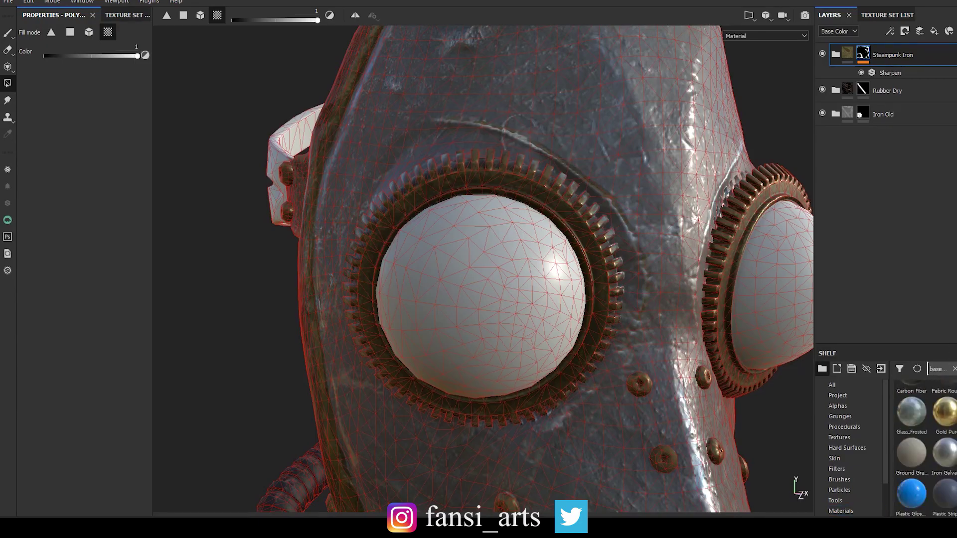
scroll(876, 451, down, 2)
click(849, 479)
drag(947, 408, 497, 274)
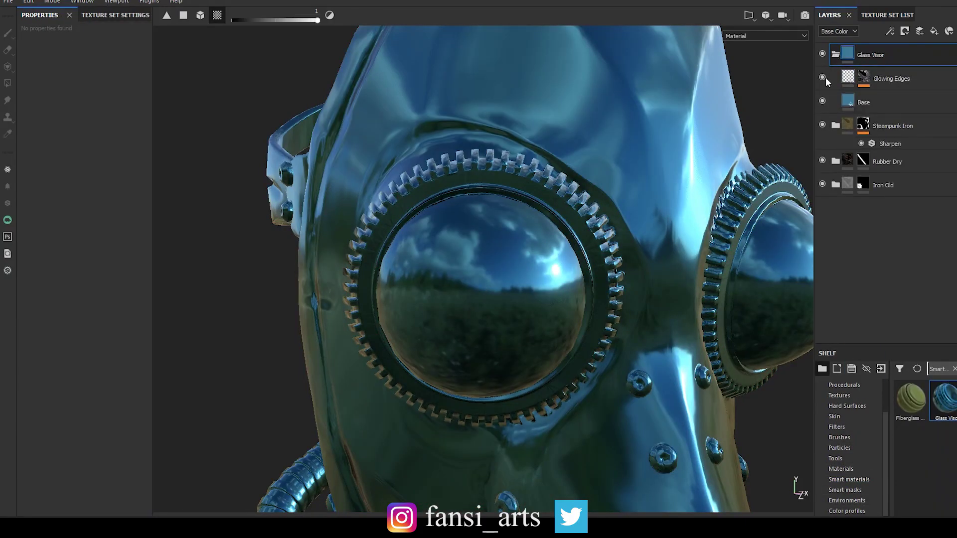
key(Delete)
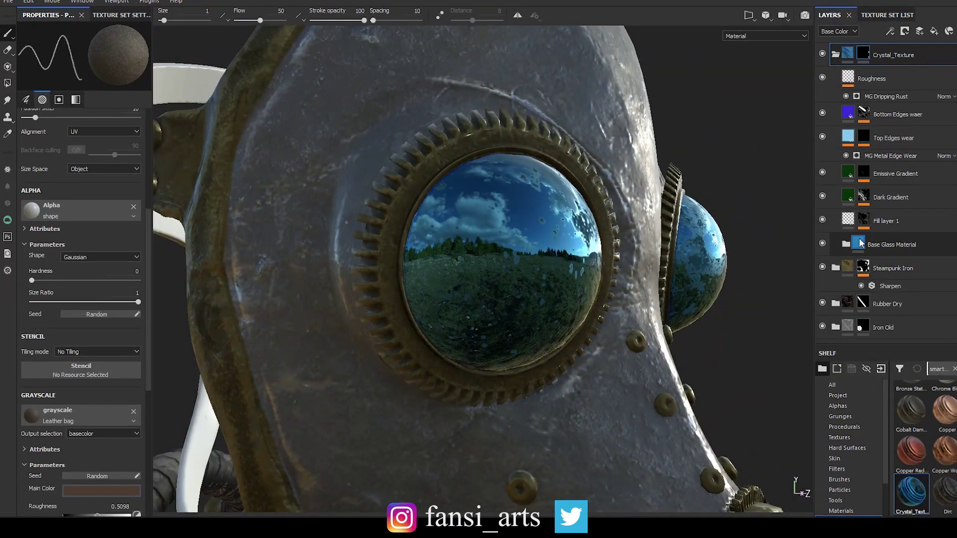
Shift the Base Glass Material's Base fill colour hue toward cyan
click(845, 244)
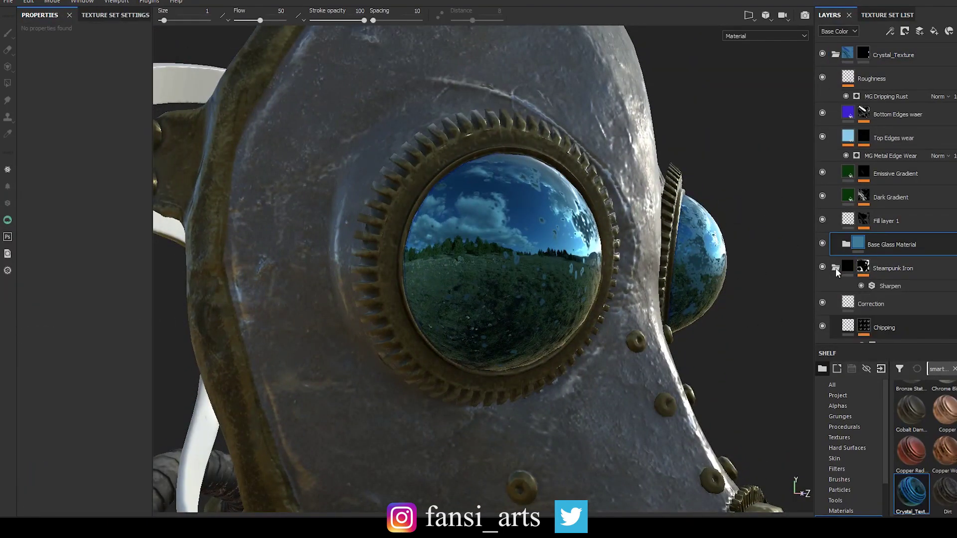
click(875, 291)
click(80, 263)
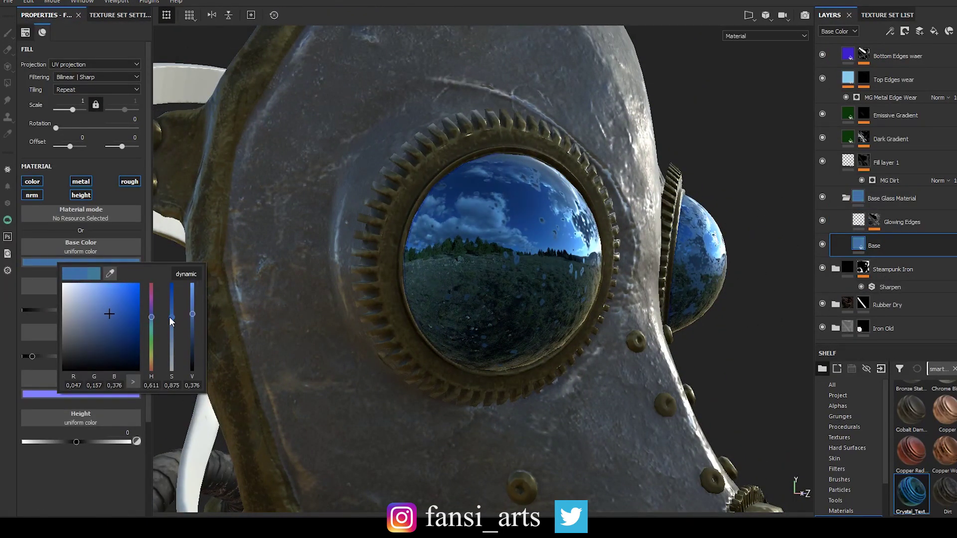
drag(154, 324, 153, 330)
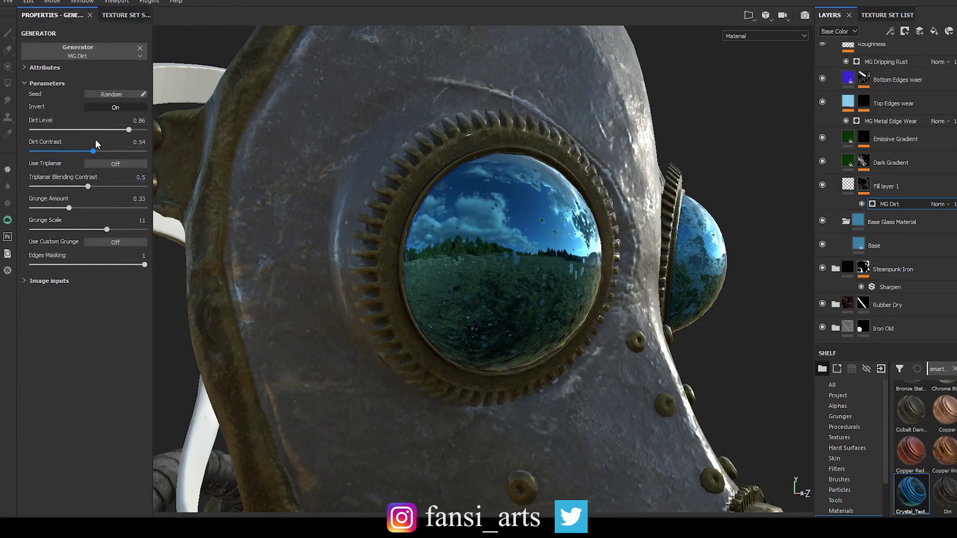
Inspect Fill layer 1, the Roughness layer and the Bottom Edges wear generators
click(886, 186)
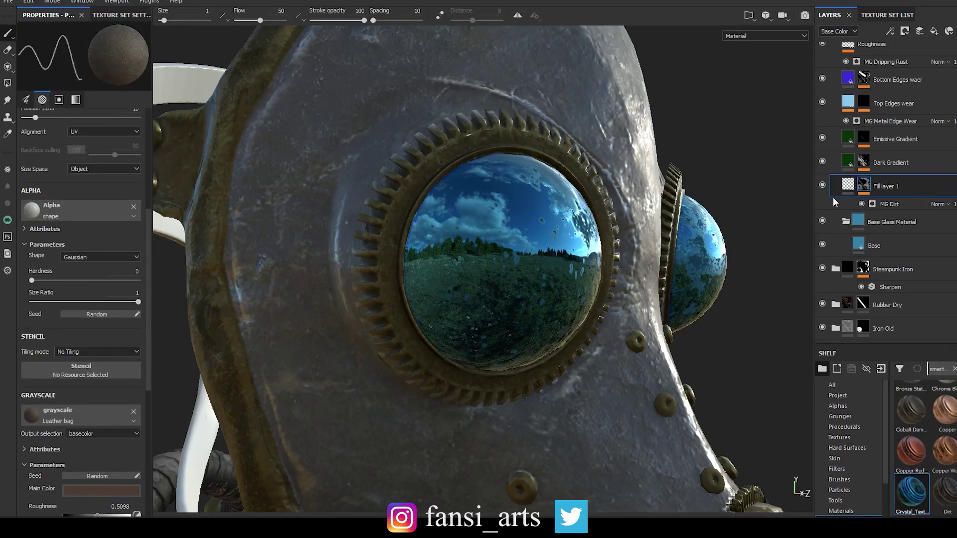
click(822, 56)
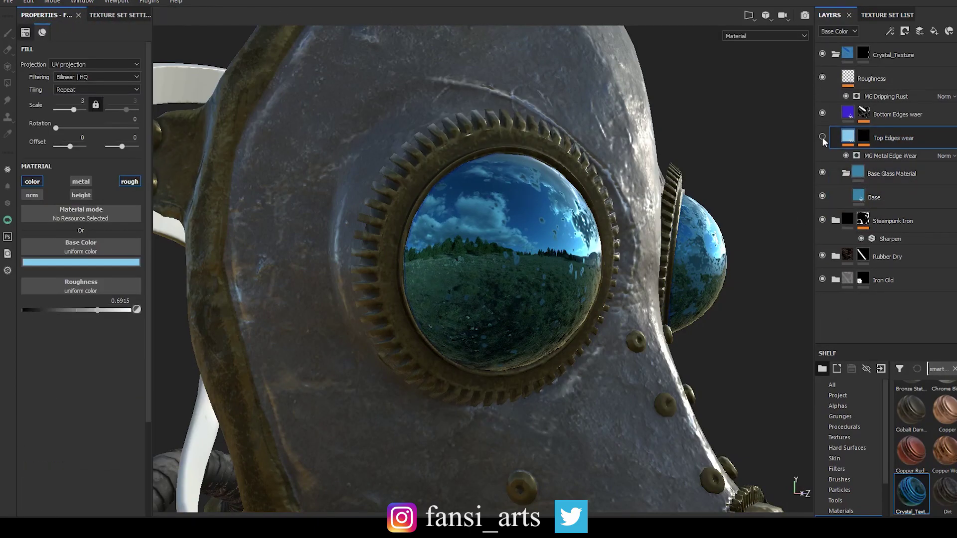
click(880, 114)
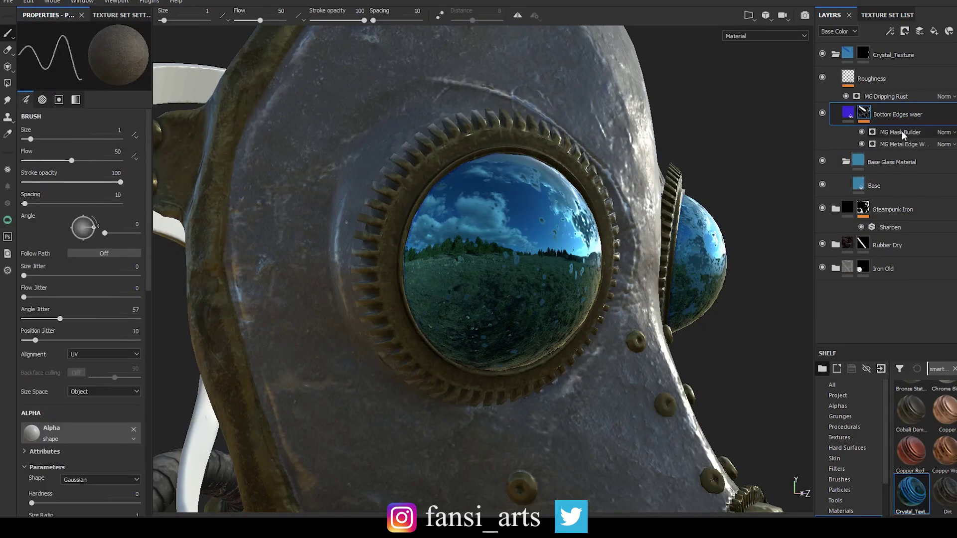
click(897, 132)
click(886, 97)
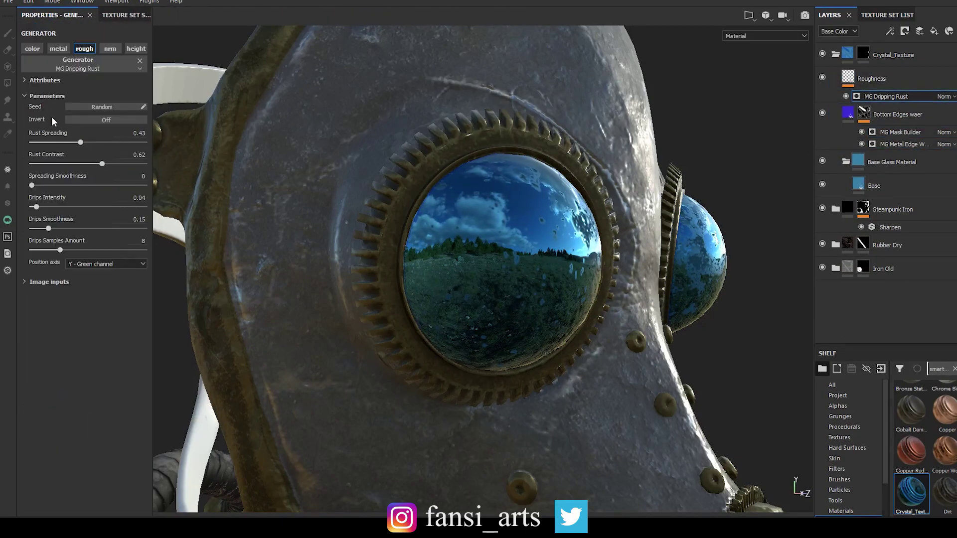
Add a Blur filter at 0.1 intensity to the glass Roughness layer
alt+drag(623, 199, 653, 203)
click(919, 31)
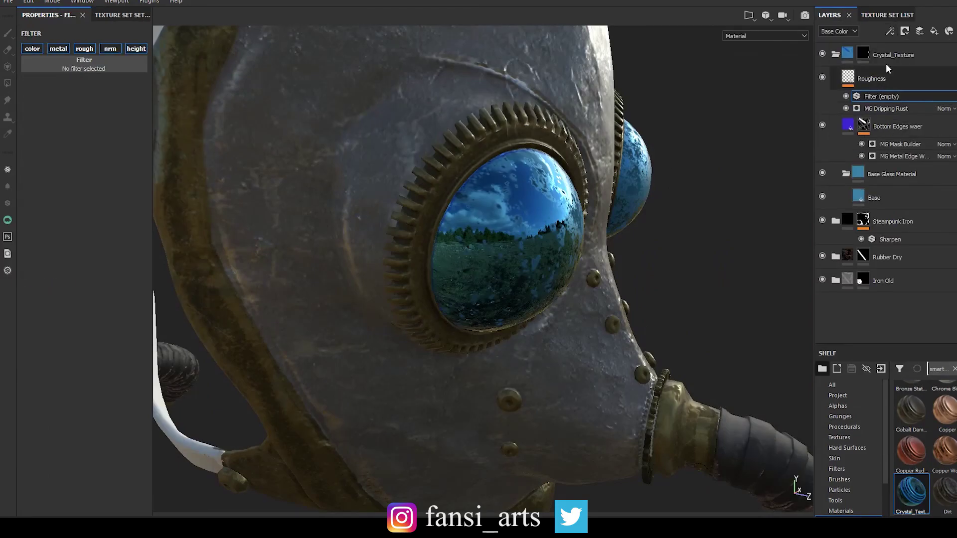
click(78, 64)
click(74, 95)
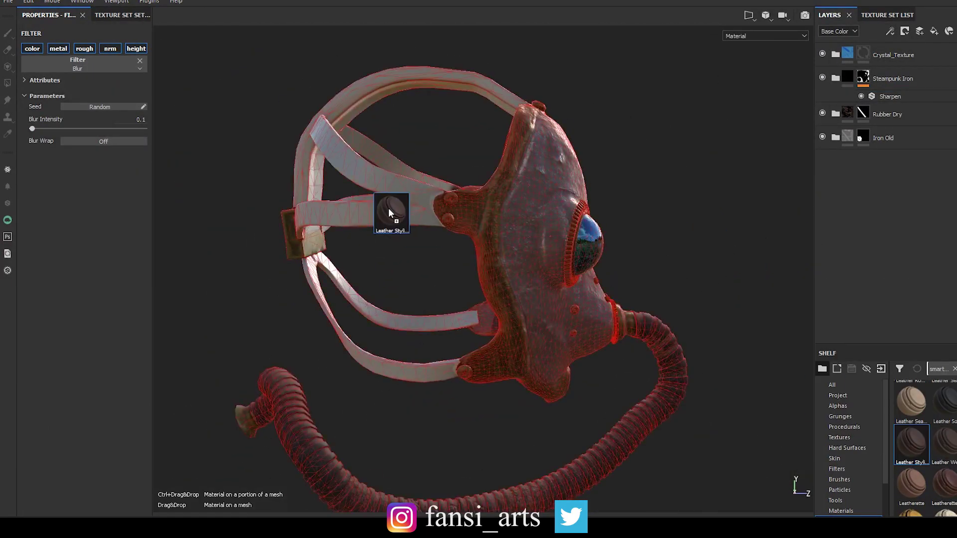
Apply Leather Stylized and polygon-fill the straps by UV island
drag(911, 444, 388, 208)
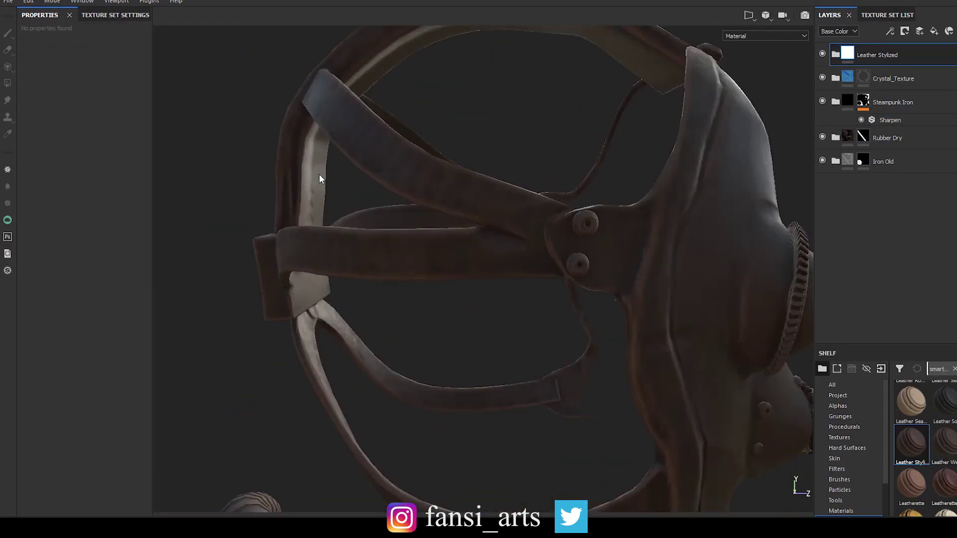
right_click(892, 55)
click(898, 70)
click(7, 83)
click(107, 32)
click(385, 375)
Inspect the leather straps up close from the front and side
alt+drag(384, 375, 872, 311)
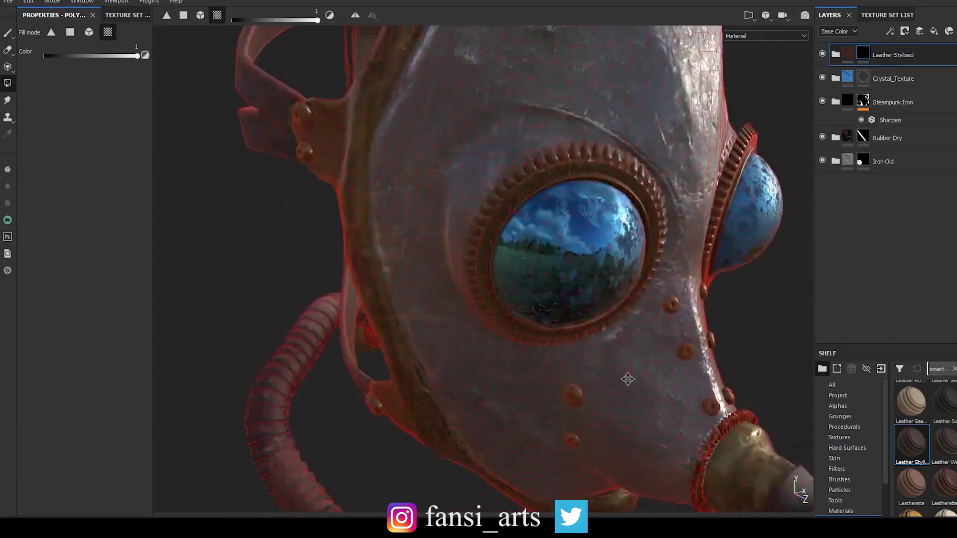
key(1)
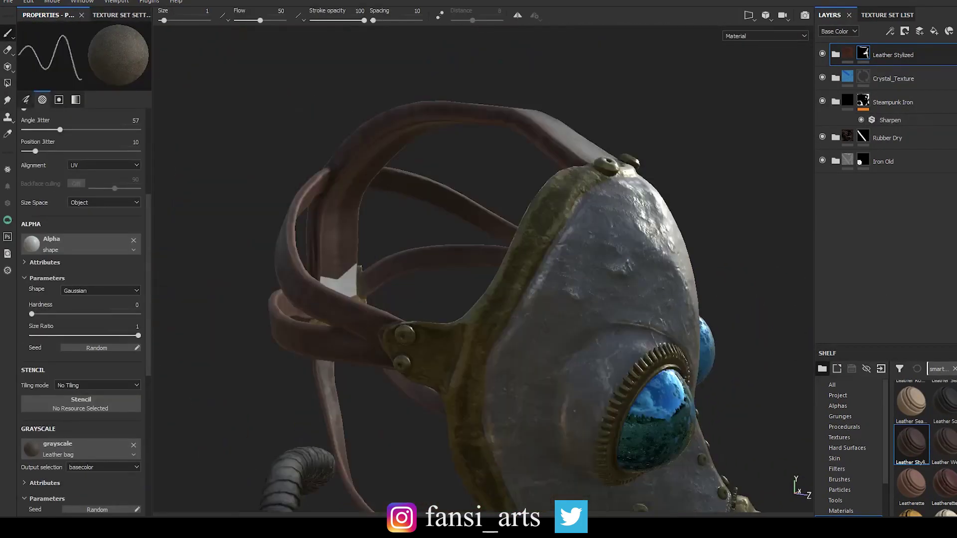
mouse_move(478, 269)
alt+mouse_down()
mouse_move(651, 268)
mouse_move(389, 271)
alt+mouse_up()
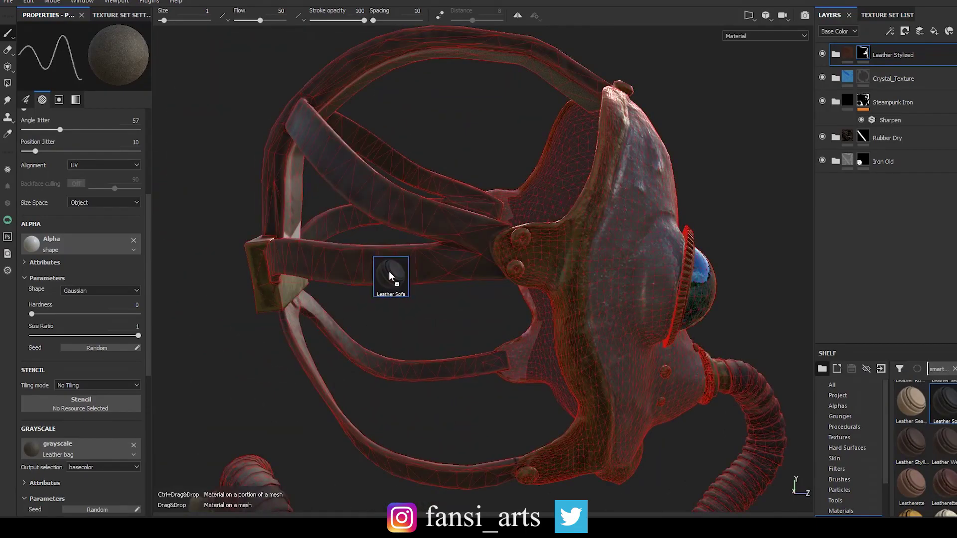
scroll(927, 449, down, 5)
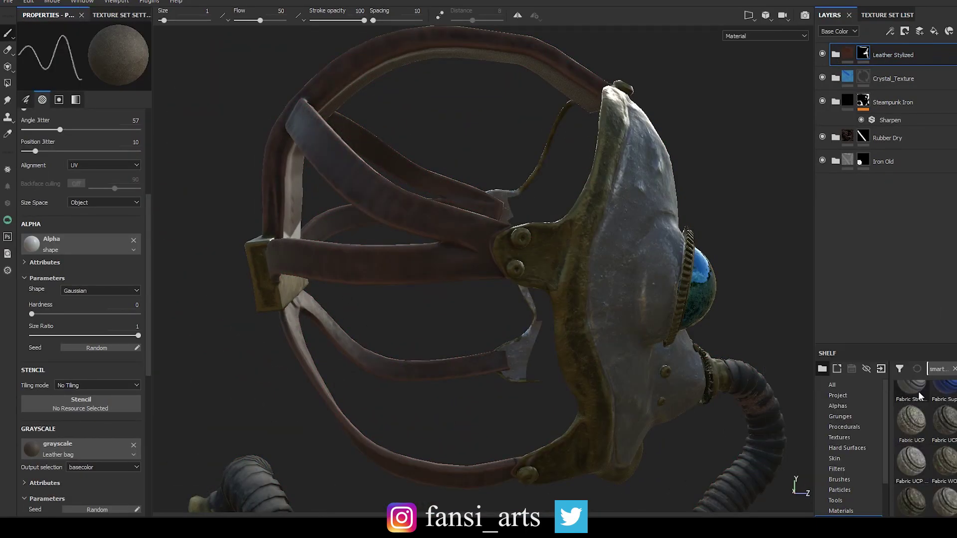
scroll(920, 397, up, 3)
Delete the Fabric Dobby Aged and leather test layers
drag(943, 466, 883, 184)
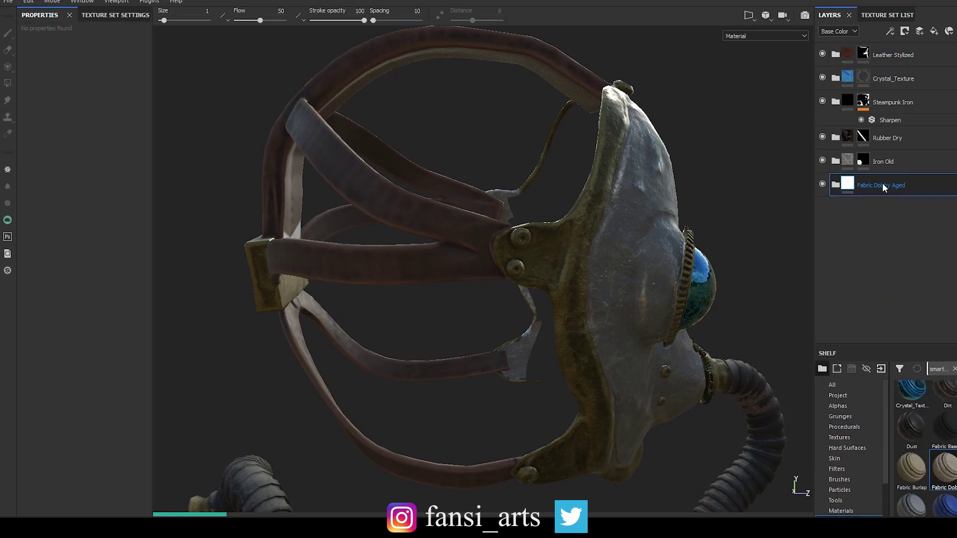
shift+click(885, 49)
key(Delete)
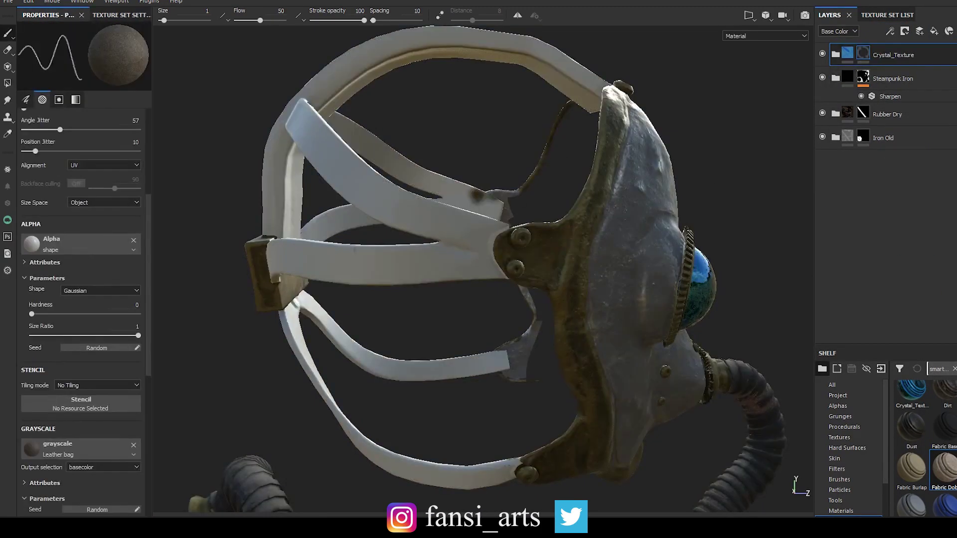
Reapply Leather Stylized to fill the straps and expand its folder
drag(911, 414, 556, 205)
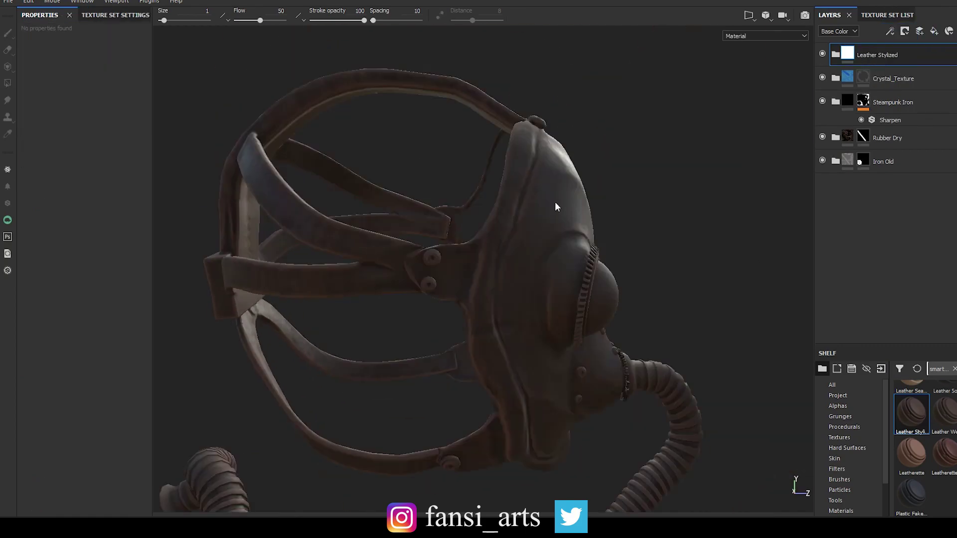
click(7, 83)
scroll(268, 246, up, 5)
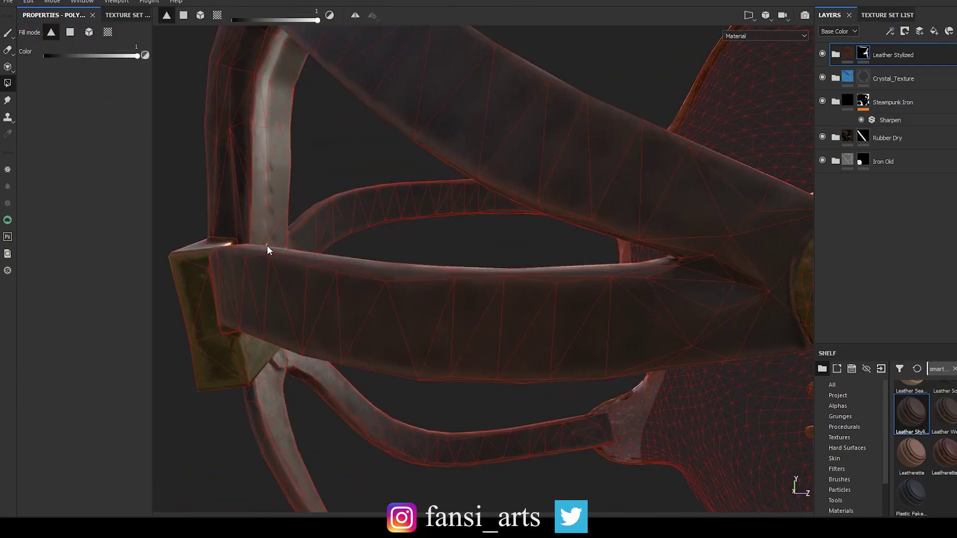
scroll(603, 306, up, 3)
mouse_move(604, 311)
alt+mouse_down()
mouse_move(299, 264)
mouse_move(743, 325)
mouse_move(641, 235)
mouse_move(499, 239)
alt+mouse_up()
click(835, 54)
Add a Mask Editor generator to the leather's Curvature layer
click(871, 197)
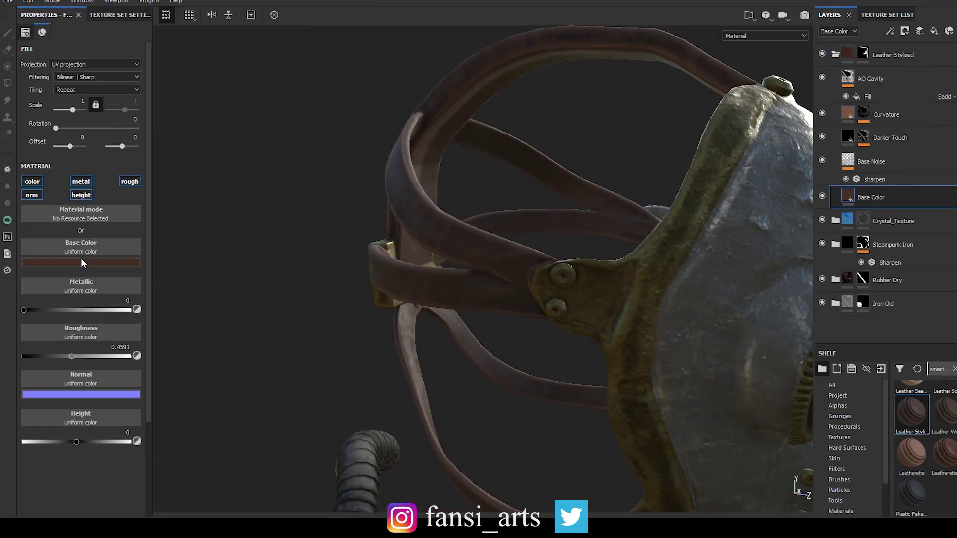
right_click(863, 114)
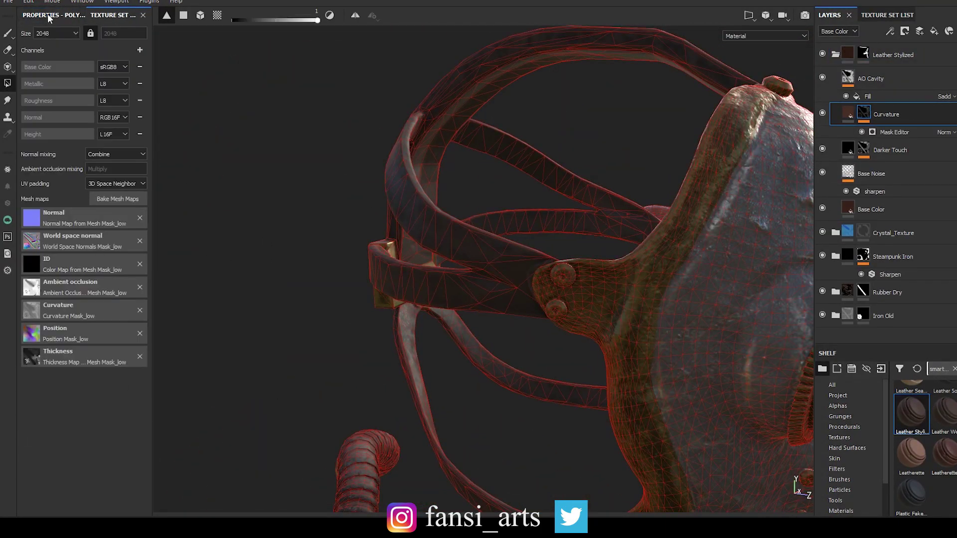
click(83, 141)
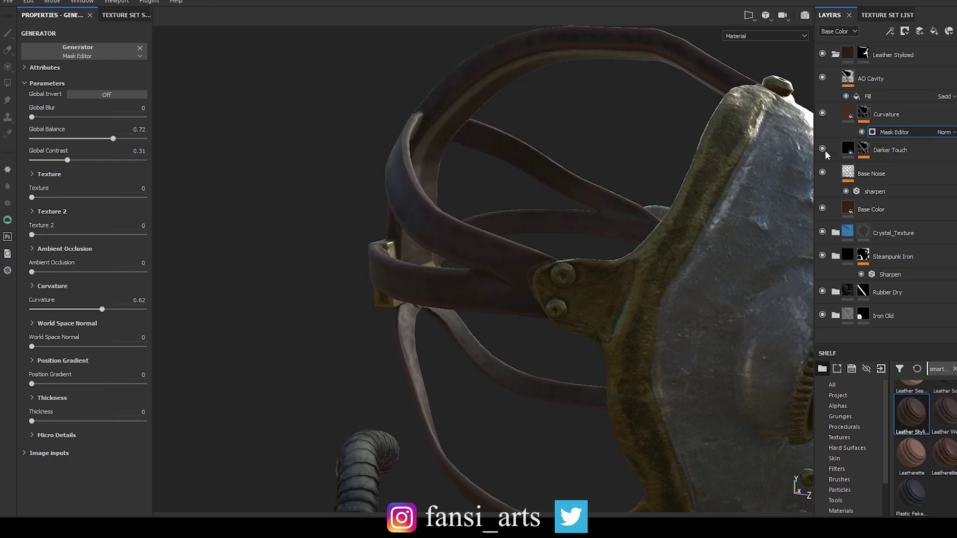
Select the Fill inside Darker Touch and make the Iron Old layer visible again
click(847, 149)
click(883, 204)
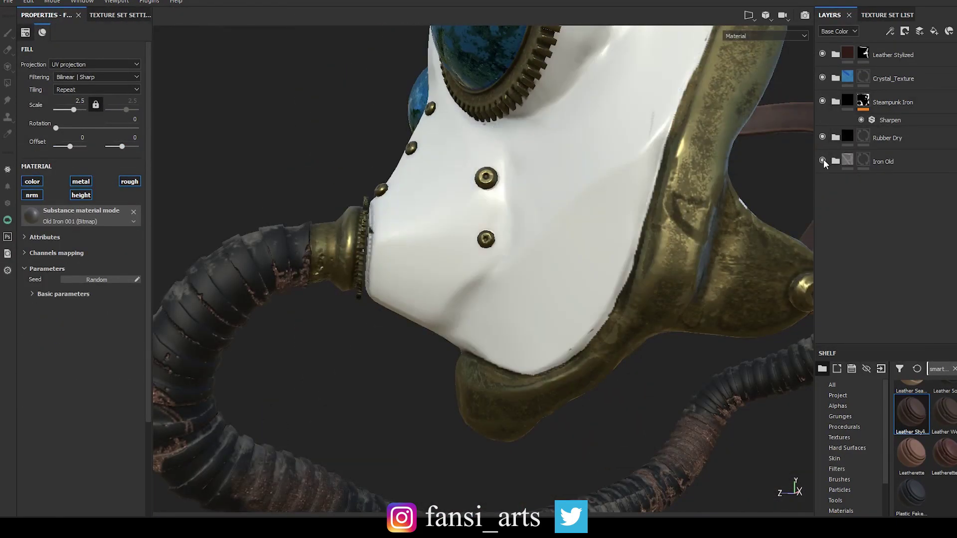
click(822, 160)
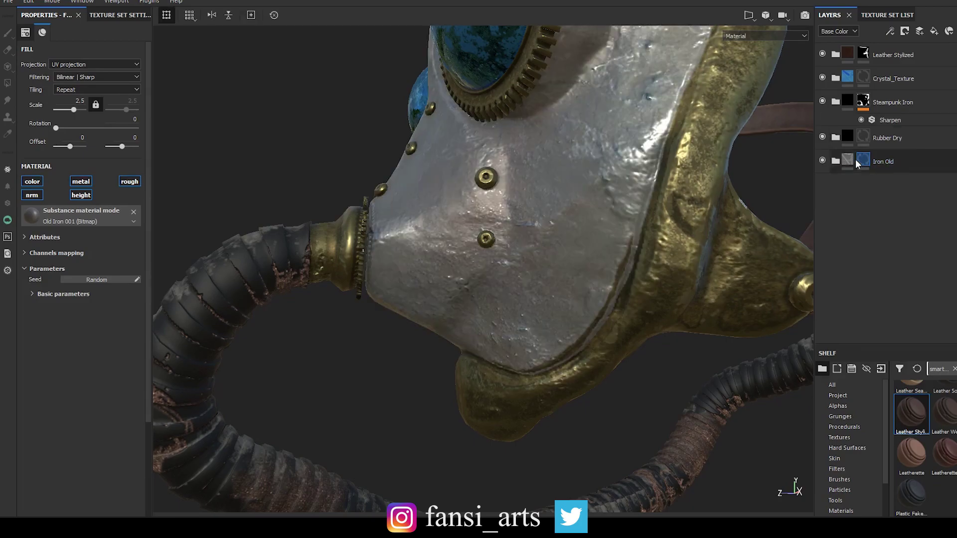
right_click(864, 161)
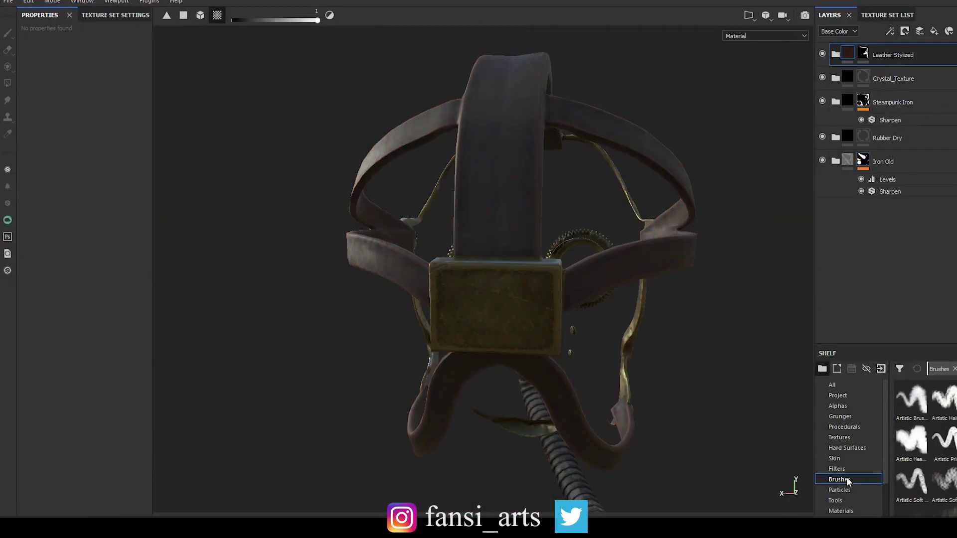
Add the Dirt smart material on top with a Dirt generator, comparing its visibility
click(890, 31)
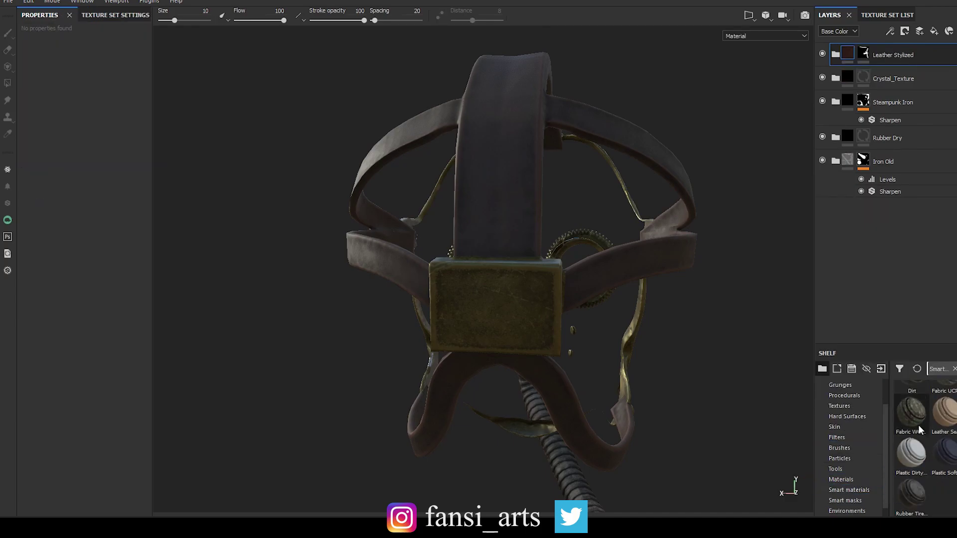
drag(911, 398, 884, 48)
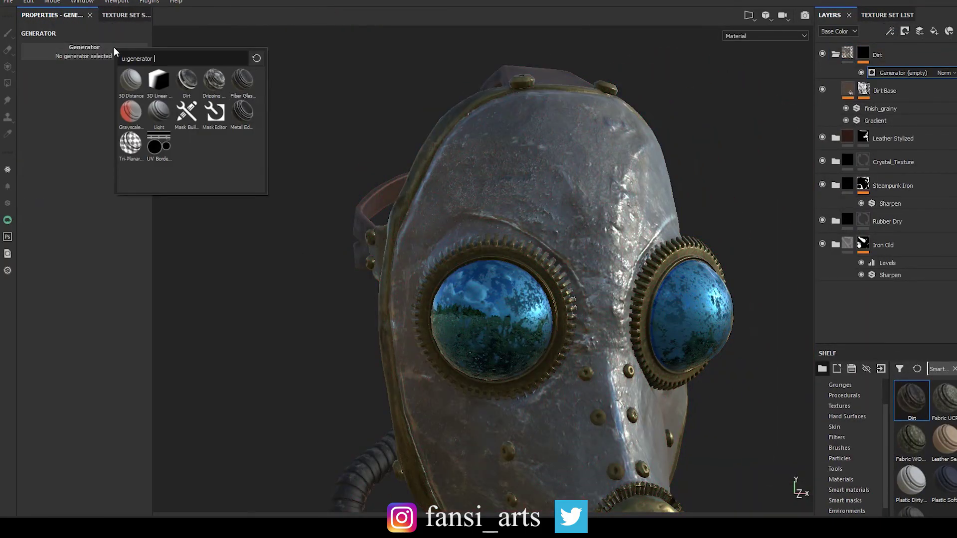
click(132, 82)
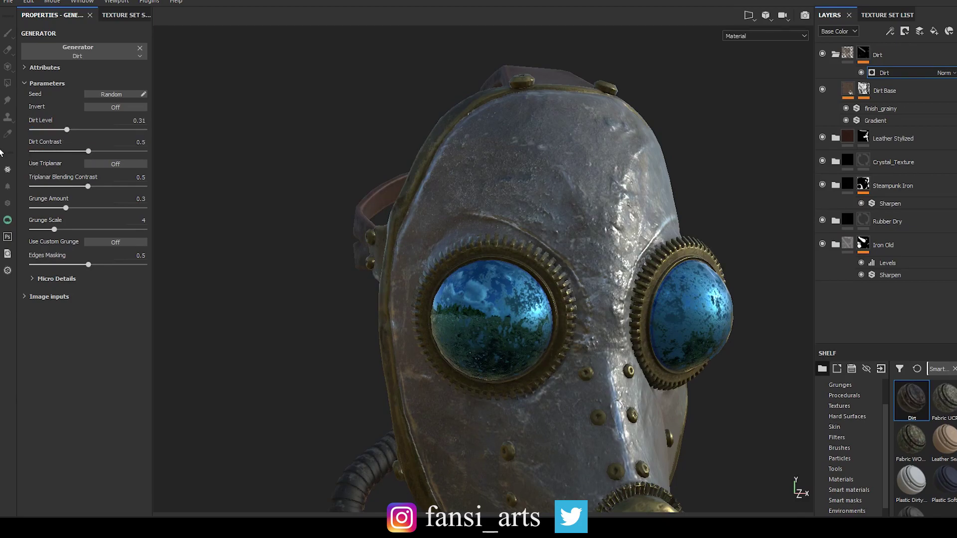
click(77, 52)
click(823, 54)
click(823, 54)
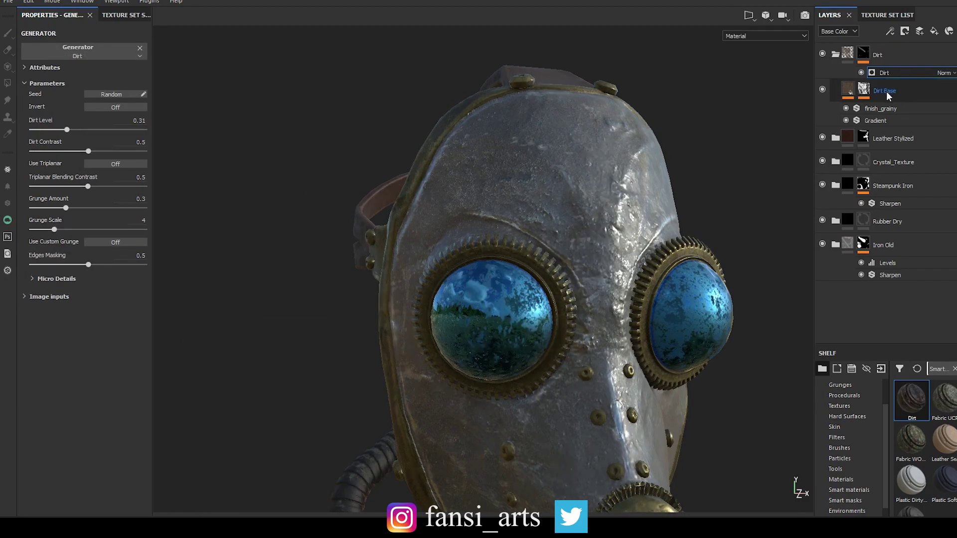
Add a paint effect to Dirt and spray Splat particles across the mask
click(905, 31)
click(840, 459)
scroll(936, 482, down, 3)
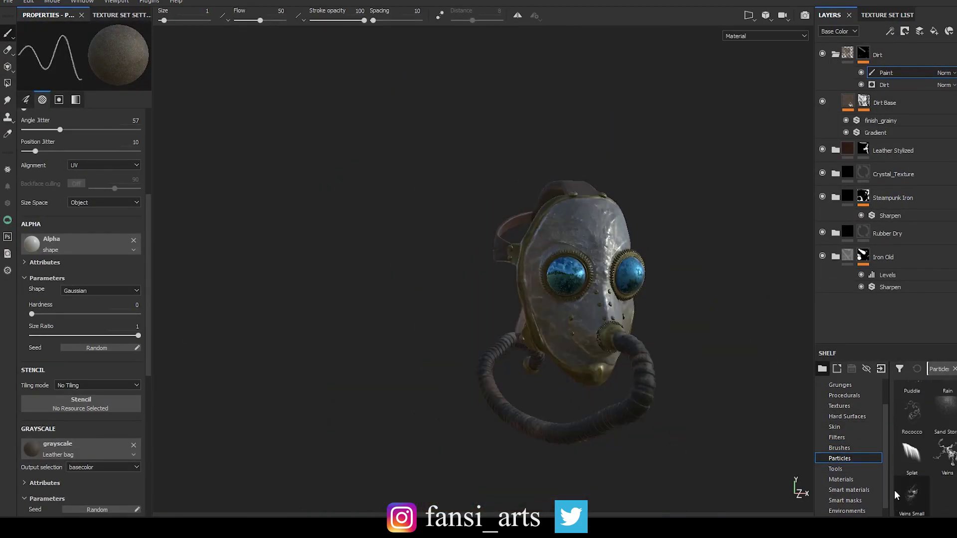
click(912, 455)
click(553, 215)
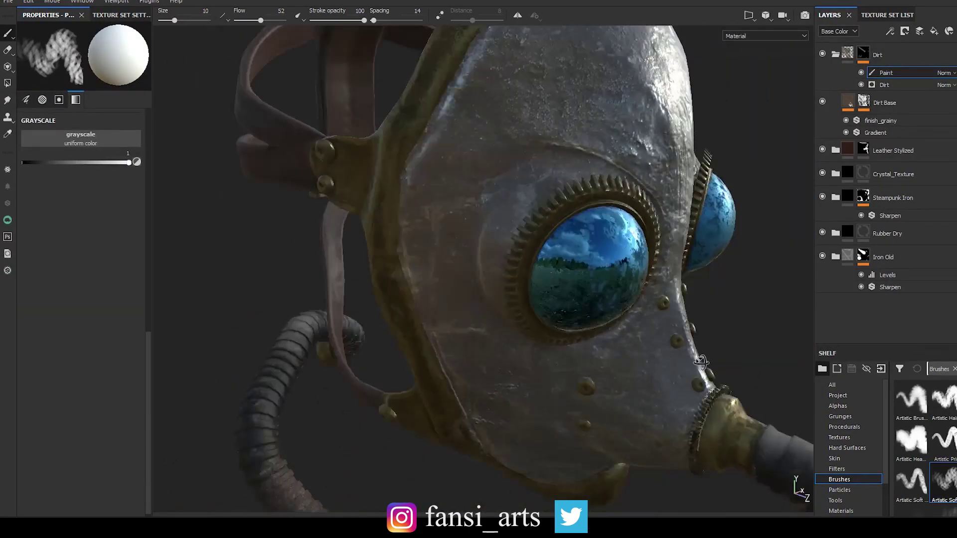
Add Iron Raw Damaged from the Materials shelf as a new layer
click(840, 511)
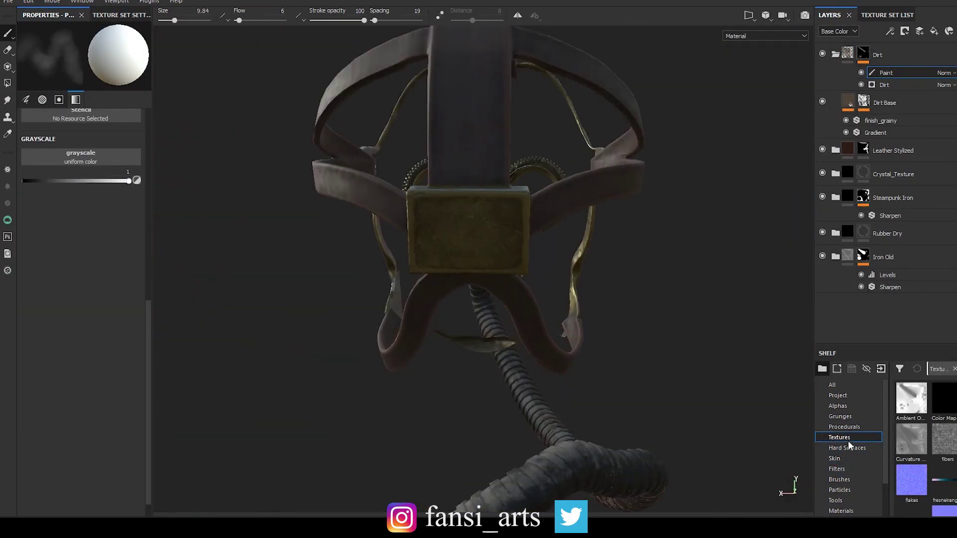
scroll(847, 479, down, 3)
scroll(916, 466, down, 3)
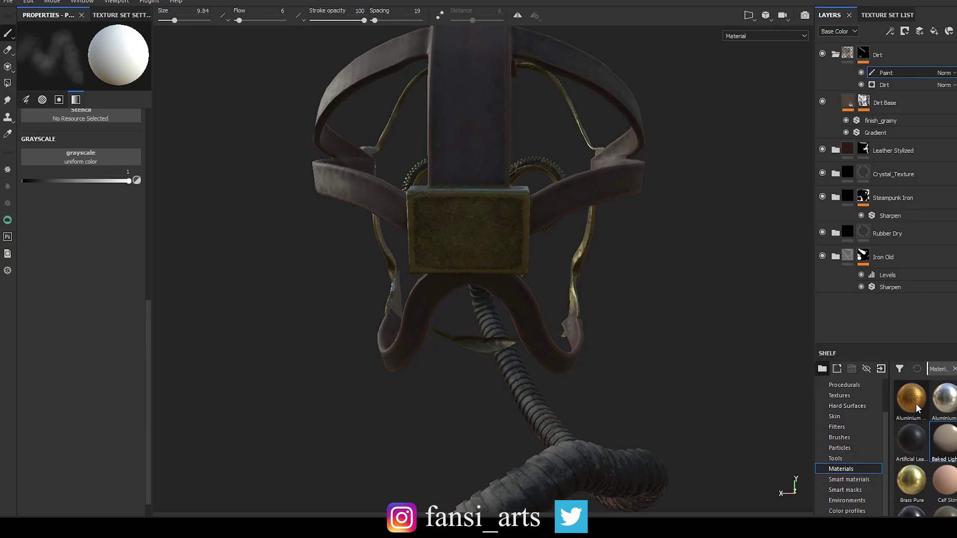
scroll(916, 466, down, 2)
scroll(916, 466, down, 2)
drag(911, 419, 888, 55)
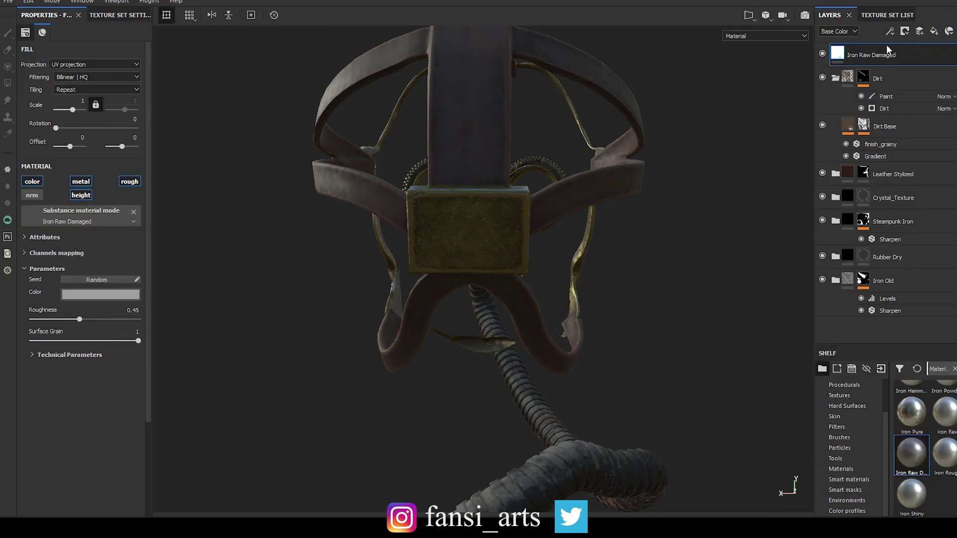
Use the Indie Flower font as brush alpha and begin its text with 'Fan'
click(840, 437)
click(838, 405)
scroll(930, 417, down, 5)
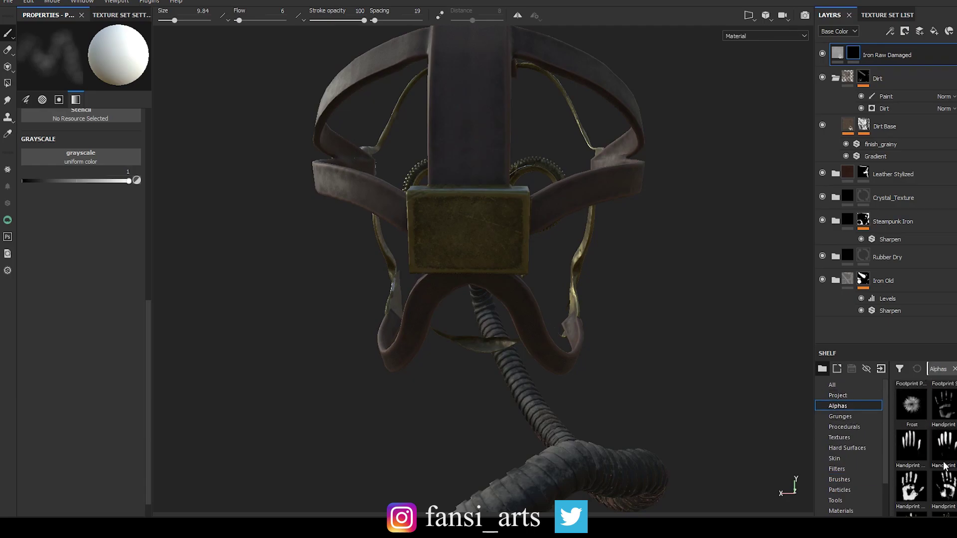
click(945, 421)
click(89, 279)
text(Fan)
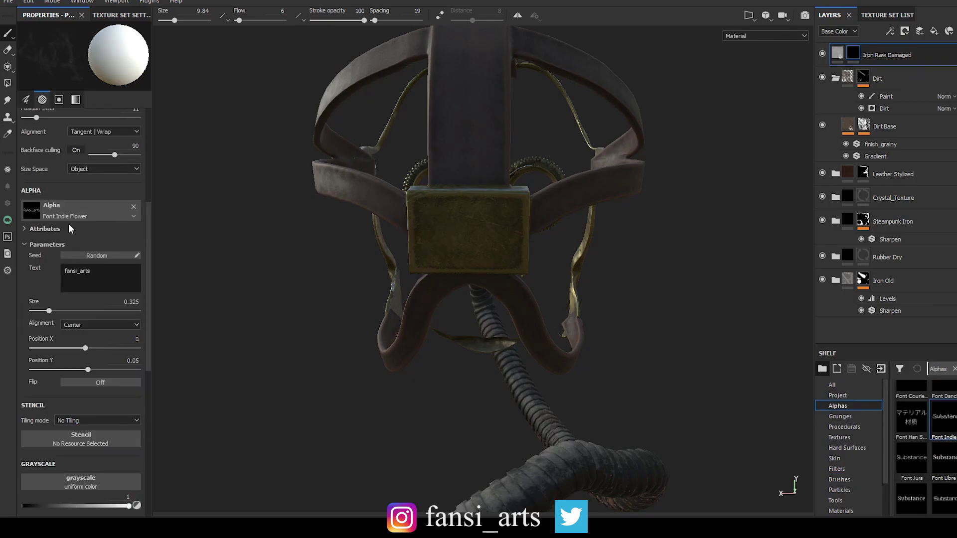
Switch the brush alpha to the Libre font with text 'fansi_arts'
scroll(70, 229, up, 5)
scroll(478, 250, up, 5)
scroll(478, 249, up, 2)
right_click(478, 247)
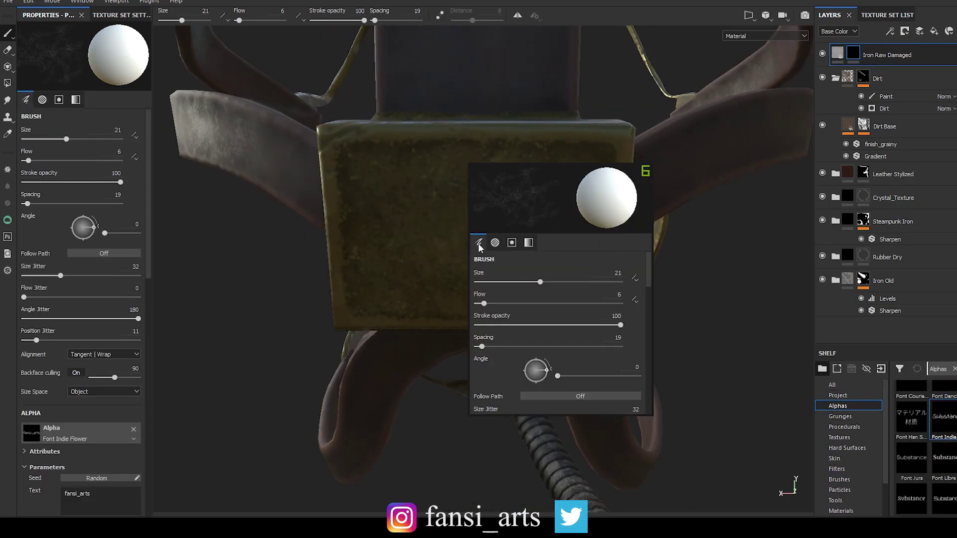
scroll(47, 455, down, 5)
scroll(46, 455, down, 5)
click(945, 457)
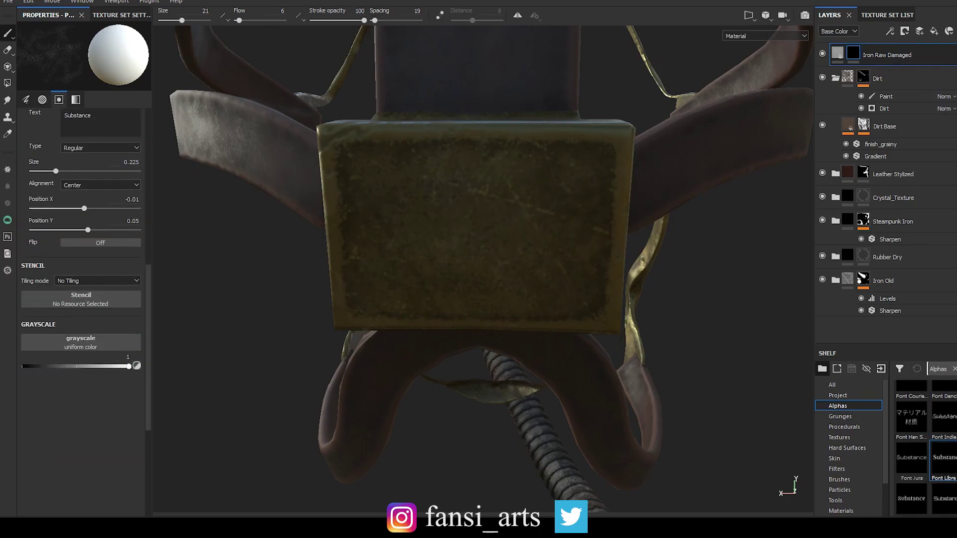
text(fansi_arts)
Attempt stamping on the unpaintable fill, then delete the Iron Raw Damaged layer
click(838, 53)
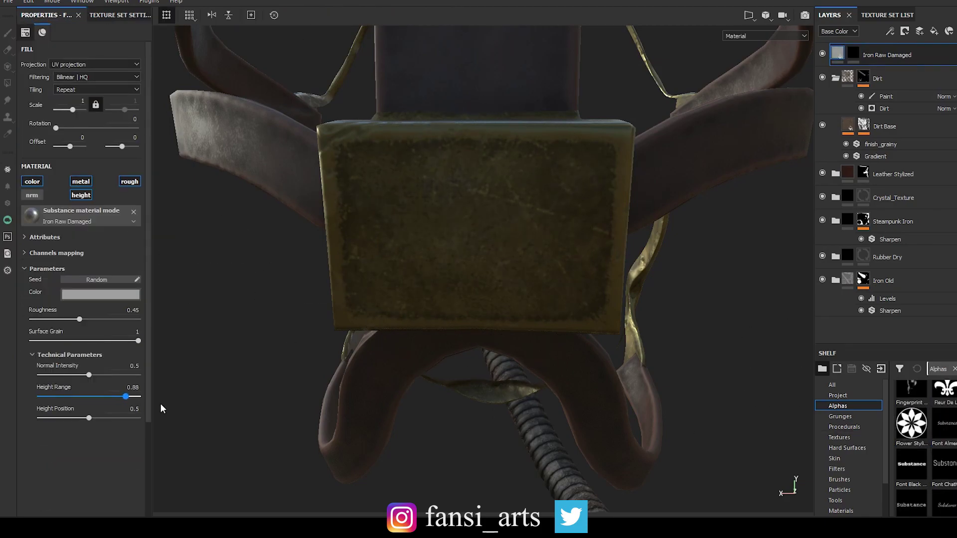
click(853, 53)
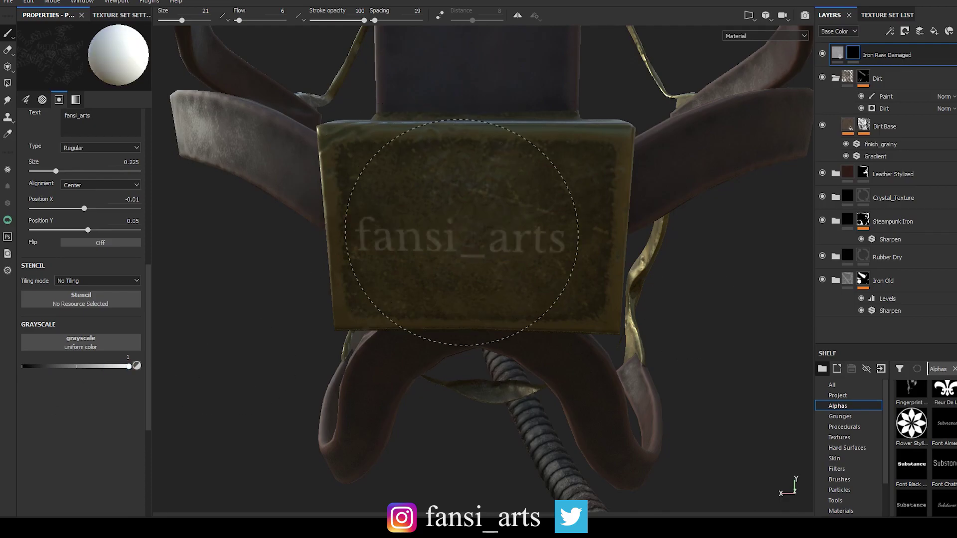
click(837, 52)
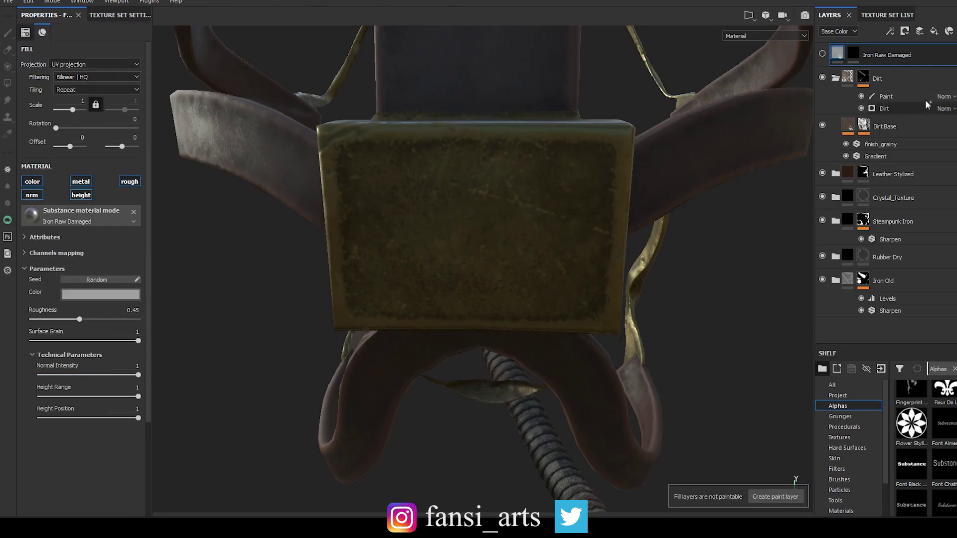
click(854, 52)
click(923, 59)
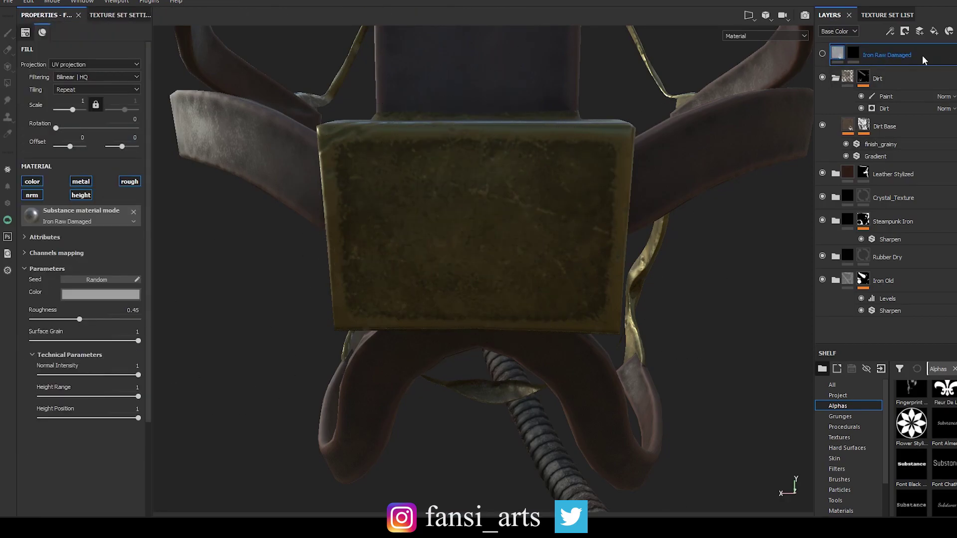
key(Delete)
click(835, 221)
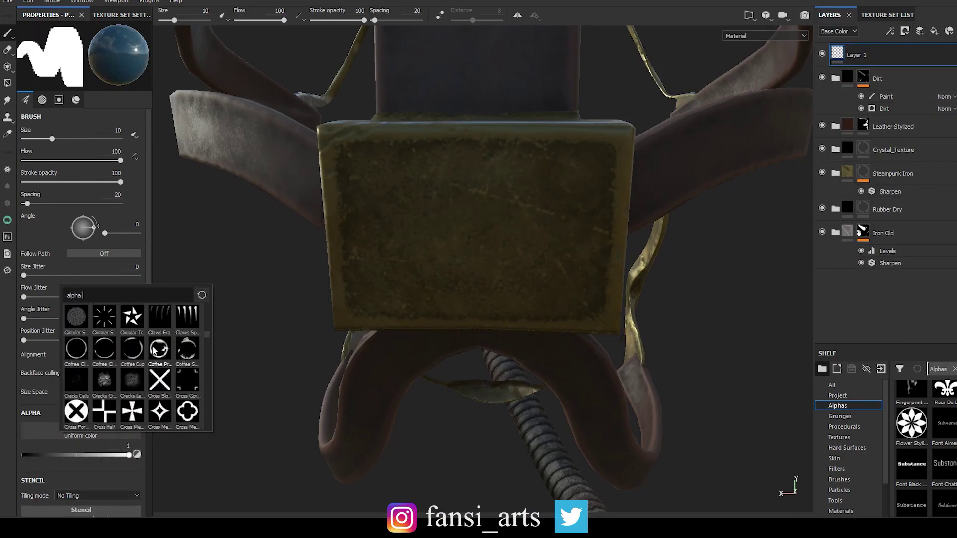
Use the Black Ops One font alpha with text 'fansi_arts'
click(911, 464)
click(31, 433)
scroll(150, 359, down, 5)
scroll(200, 355, down, 5)
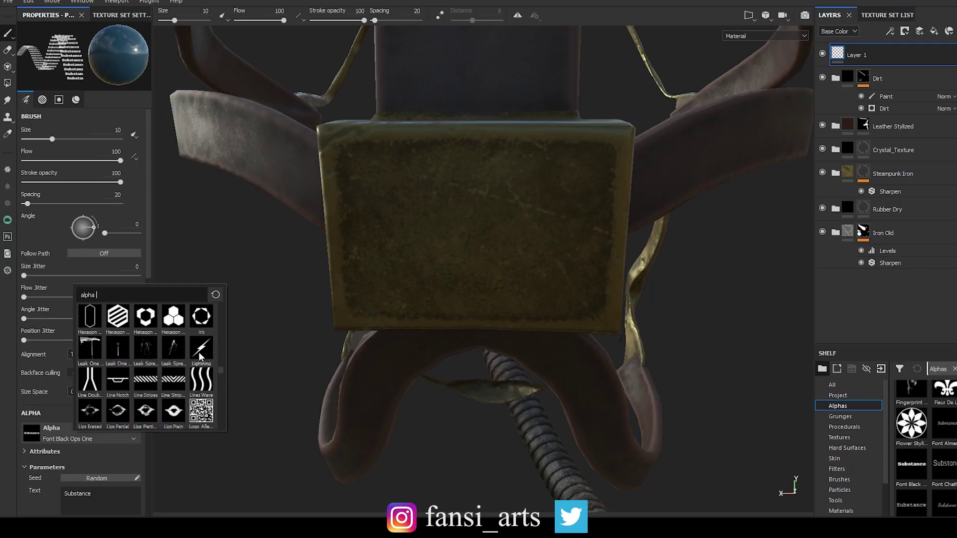
scroll(200, 355, up, 5)
scroll(199, 355, up, 10)
scroll(200, 355, down, 5)
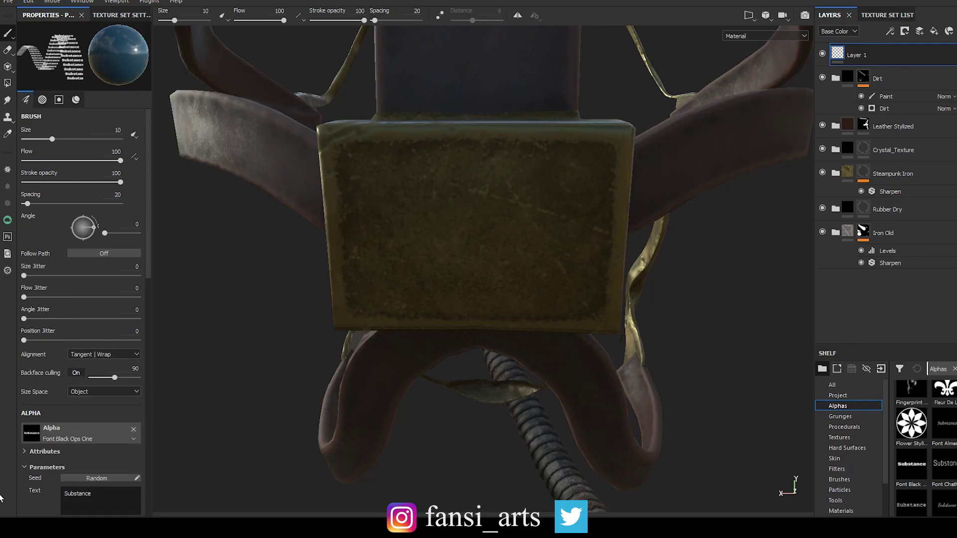
text(fansi_arts)
Enlarge the text brush to about 26 and tint the stamp yellow
right_click(552, 279)
drag(521, 280, 549, 280)
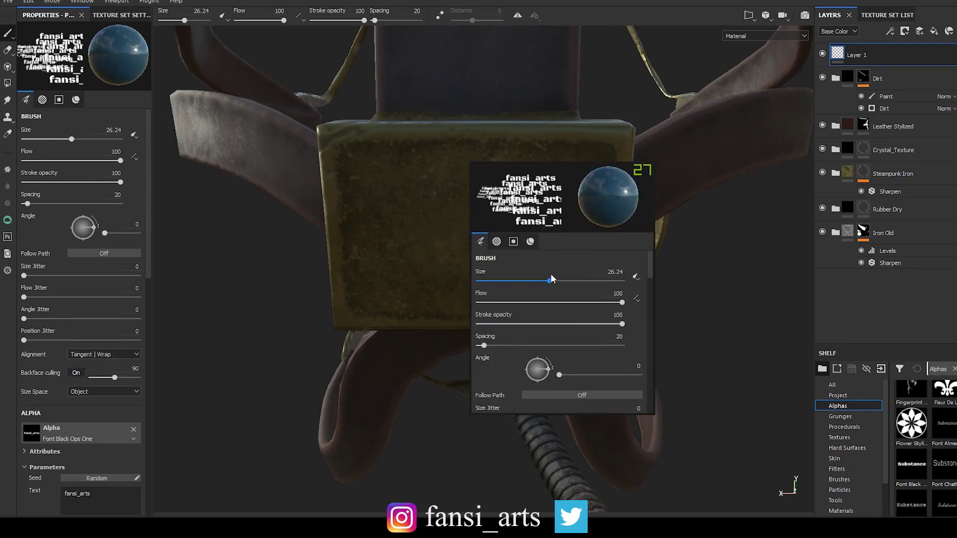
scroll(80, 300, down, 10)
click(81, 341)
click(35, 389)
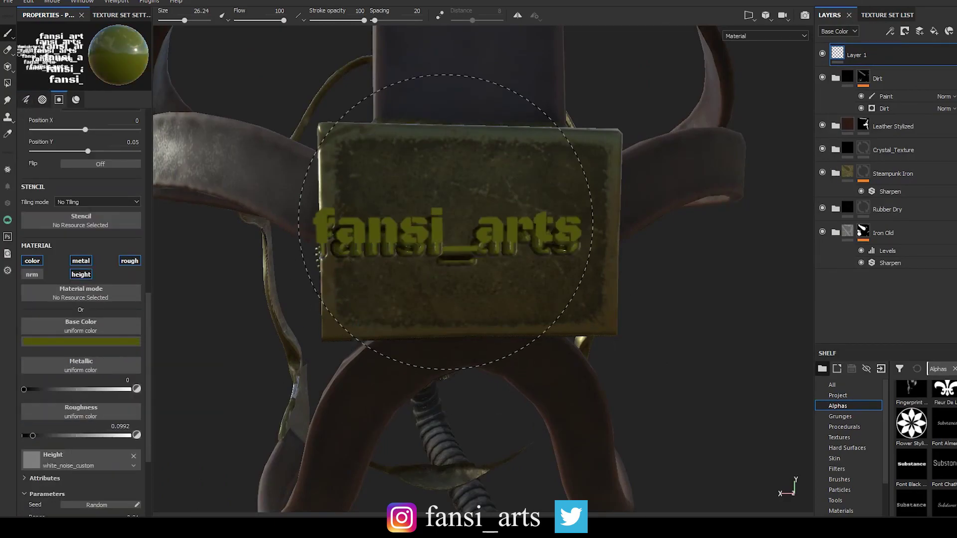
drag(24, 389, 50, 389)
drag(33, 436, 129, 436)
Set stamp height -0.5362, metallic 0.3575, roughness 0.7391 and a dark olive colour
scroll(80, 349, down, 2)
click(133, 393)
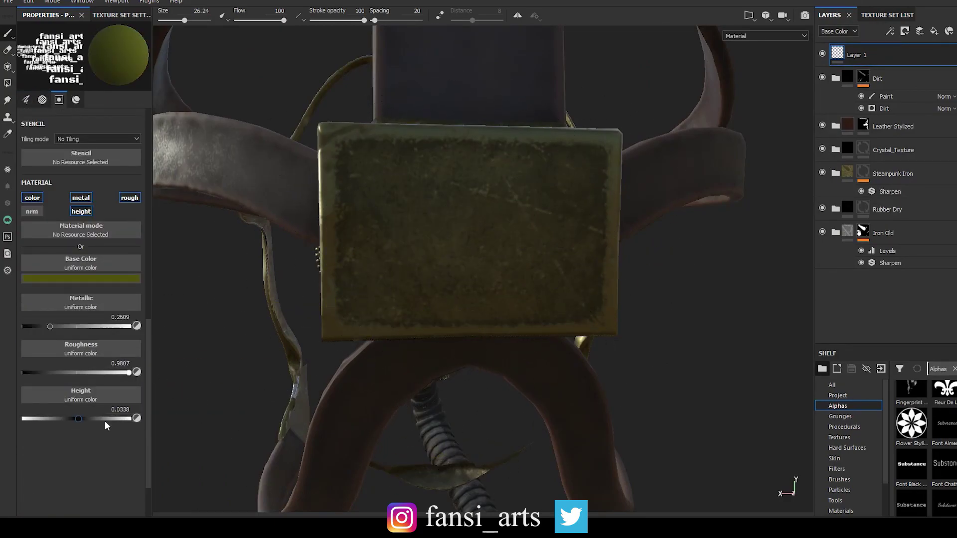
drag(78, 419, 47, 419)
drag(49, 327, 60, 326)
click(103, 372)
click(81, 278)
click(54, 369)
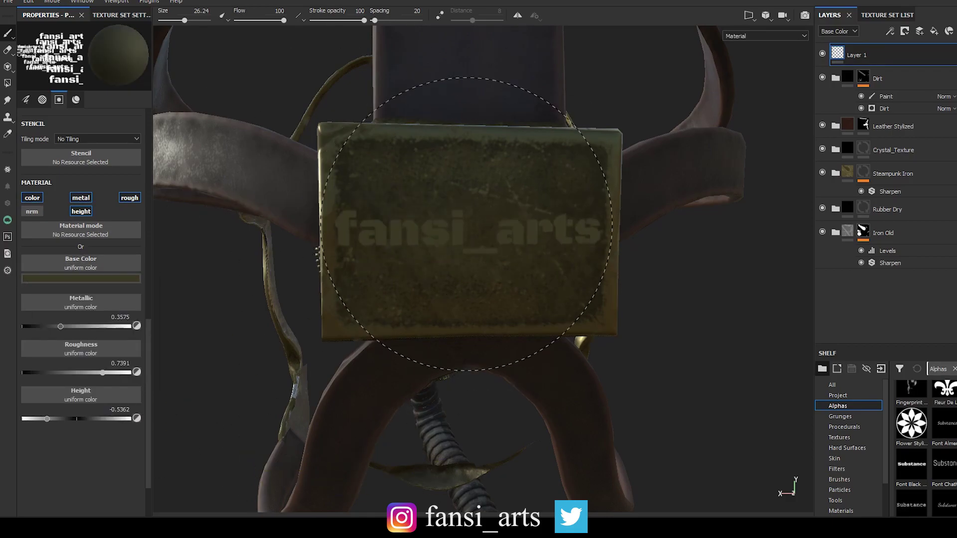
Stamp fansi_arts onto the buckle plate and view the whole mask
click(466, 224)
mouse_move(464, 219)
alt+mouse_down()
mouse_move(397, 366)
mouse_move(632, 260)
mouse_move(683, 256)
alt+mouse_up()
click(114, 15)
Set the texture resolution to 4096 and switch to the Iray renderer
click(56, 33)
click(47, 85)
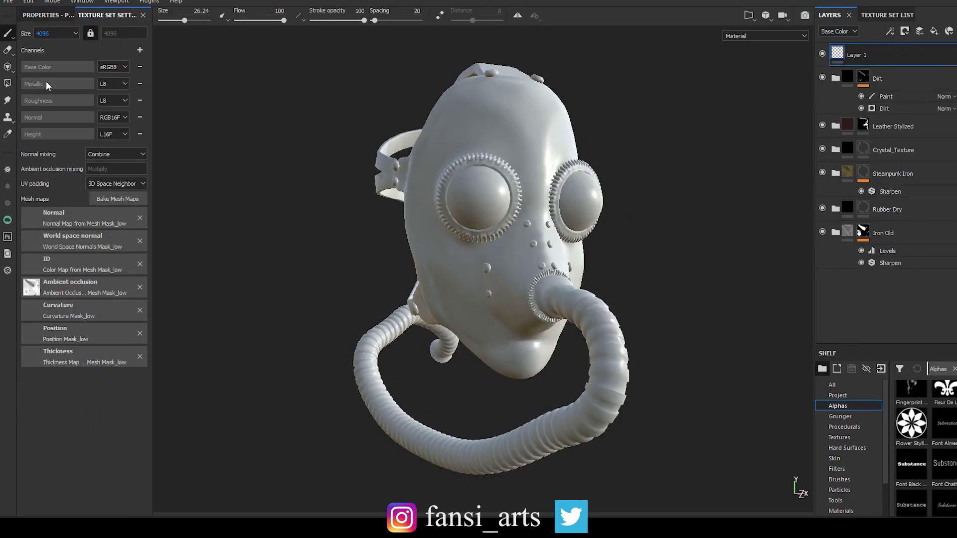
key(F10)
Set the Iray max render time to 600 and use the landscape panorama environment map
double_click(933, 150)
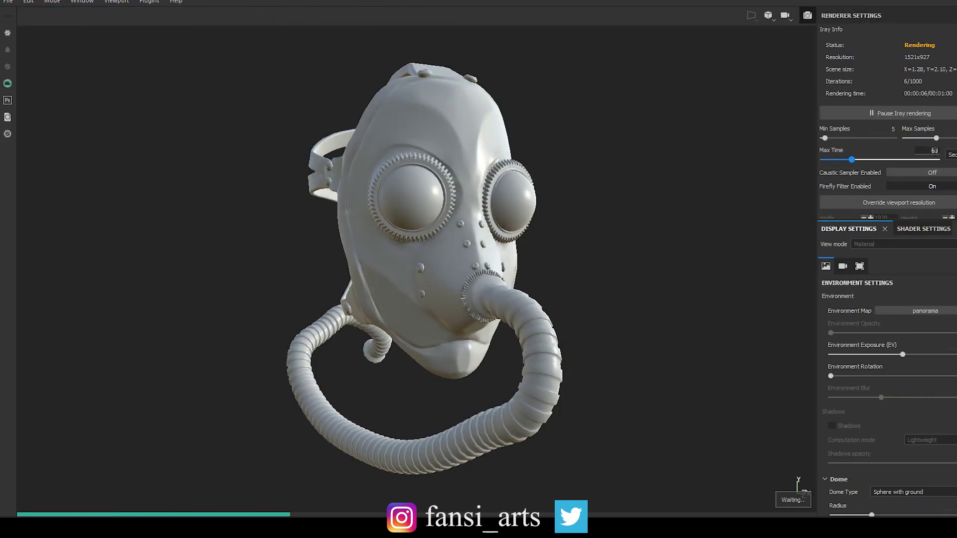
text(600)
key(Return)
click(937, 310)
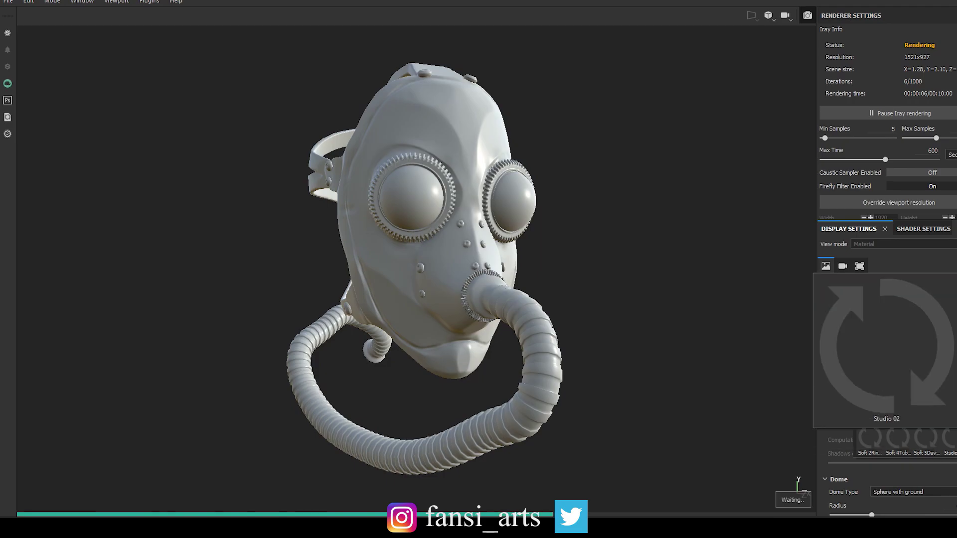
click(917, 299)
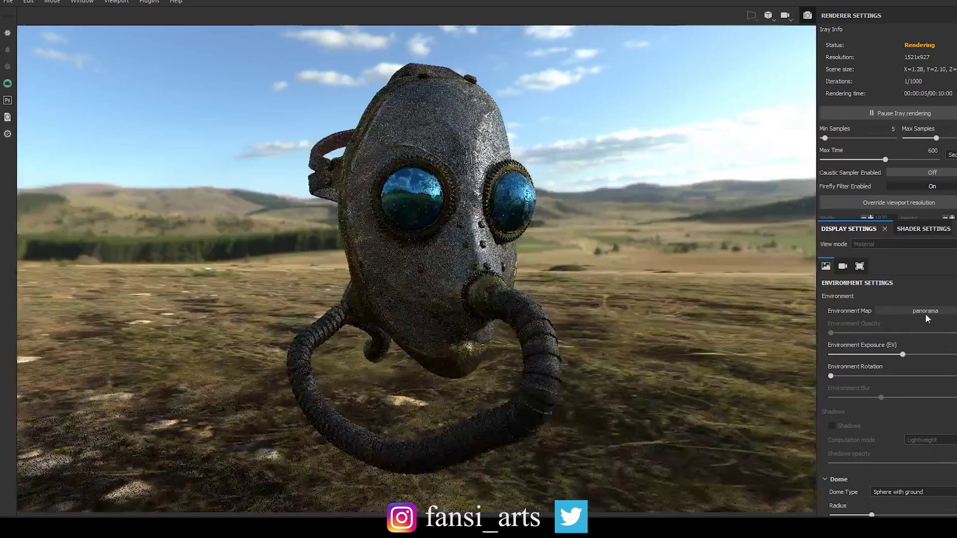
Replace the panorama with the Soft 1LowContrastFront studio environment map
click(925, 313)
click(907, 372)
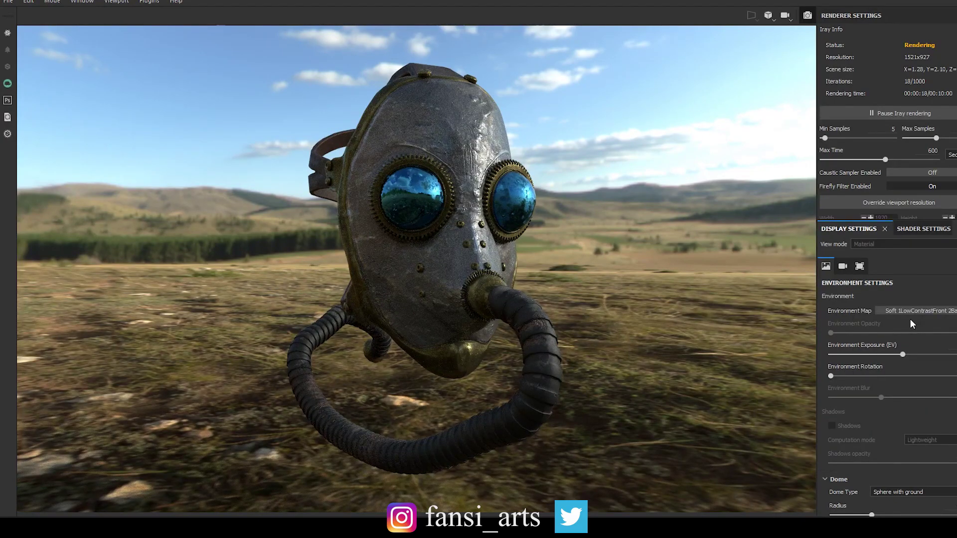